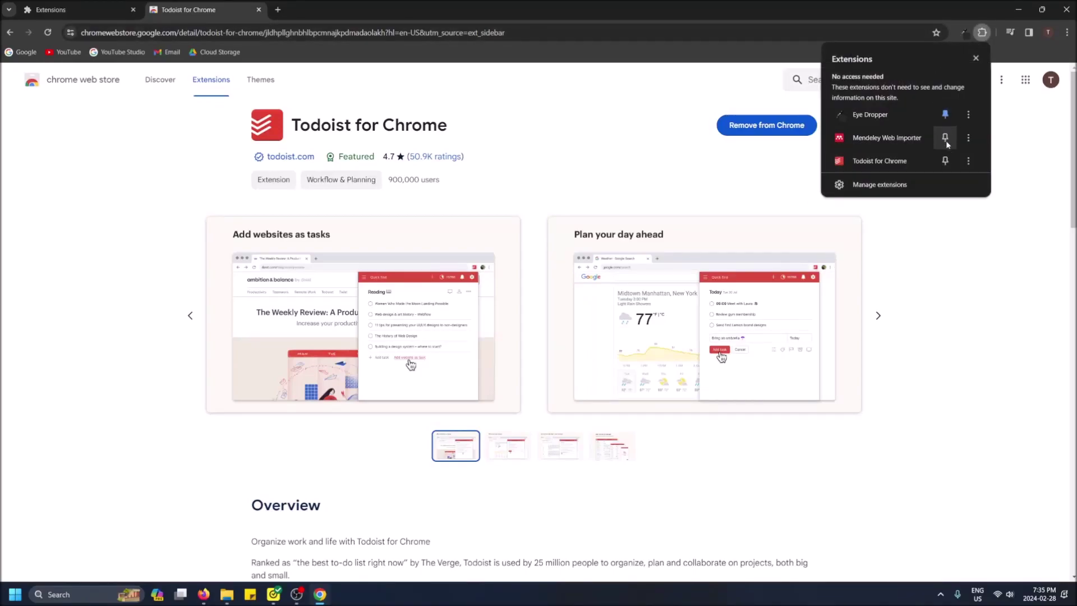
- Pin Todoist for Chrome to the toolbar, open its popup, and dismiss the welcome message
left_click(945, 165)
left_click(999, 79)
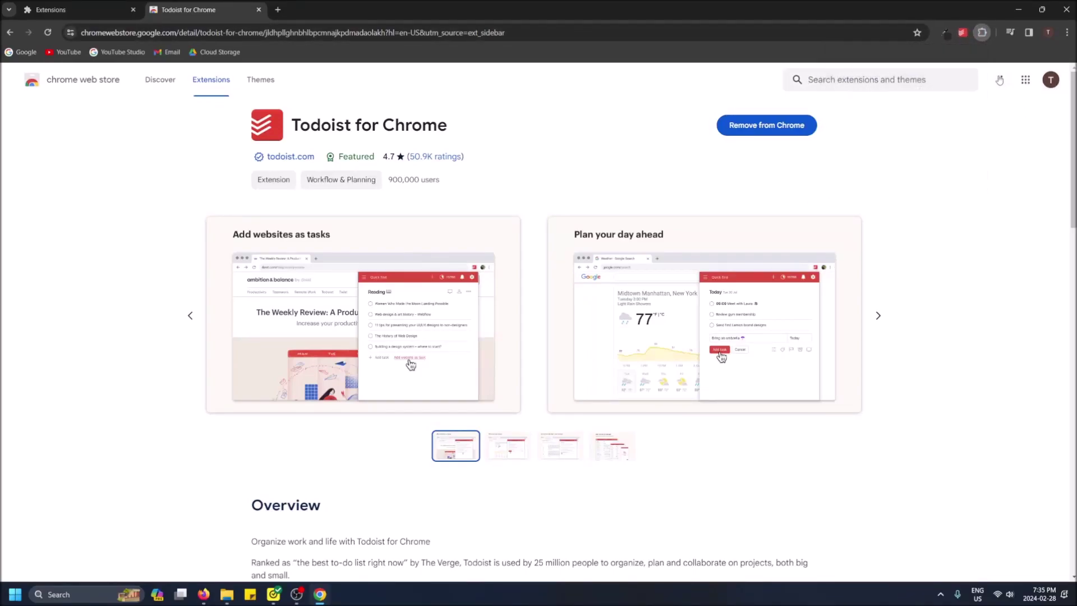
left_click(964, 33)
mouse_move(799, 154)
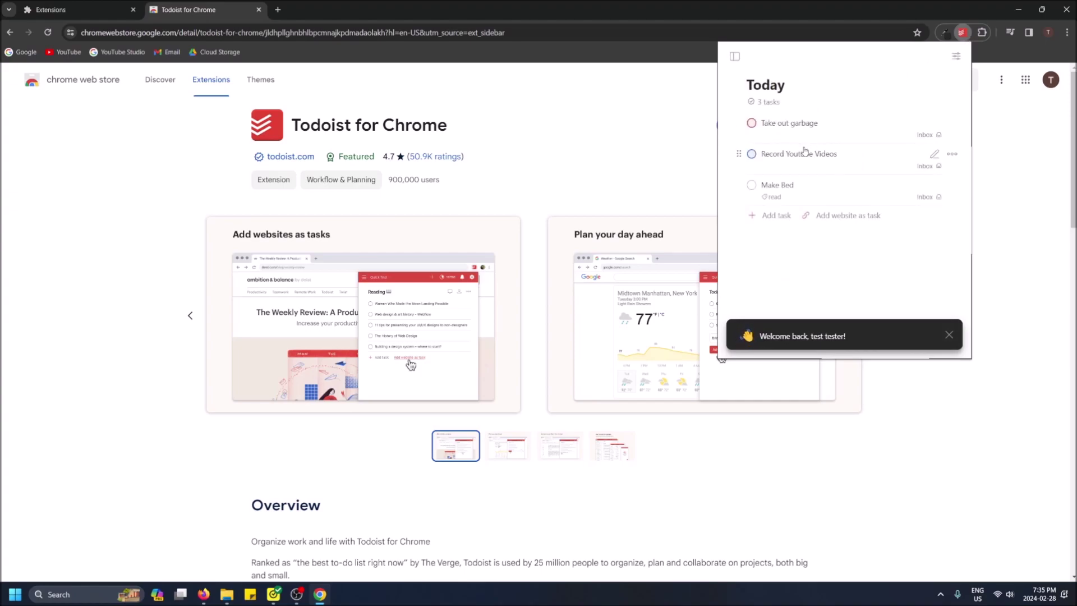
left_click(948, 335)
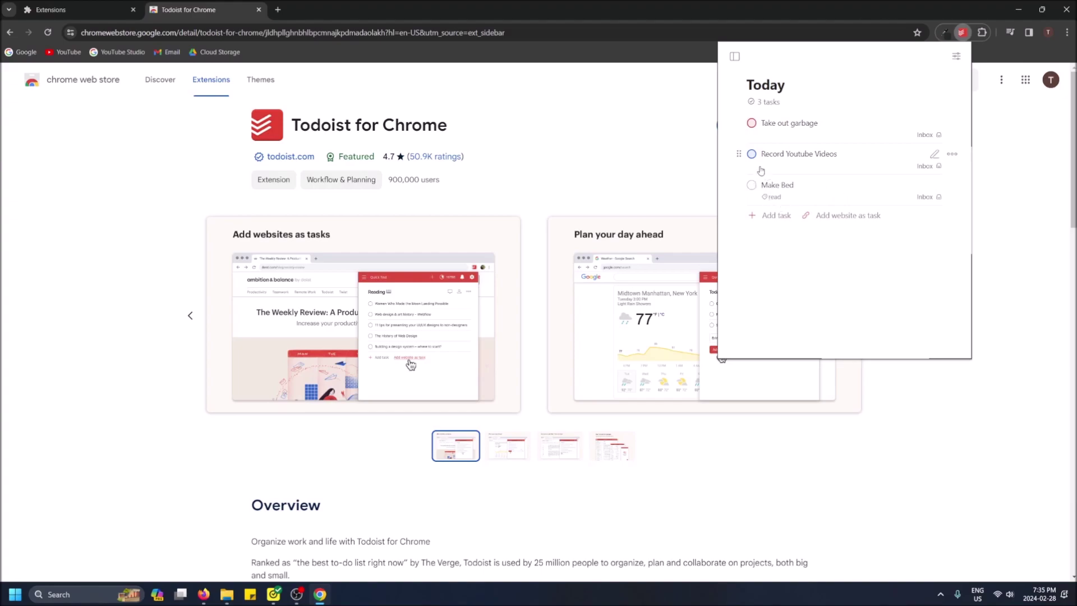
- Open Record Youtube Videos for editing, browse the Add extension panel, then close it
left_click(934, 156)
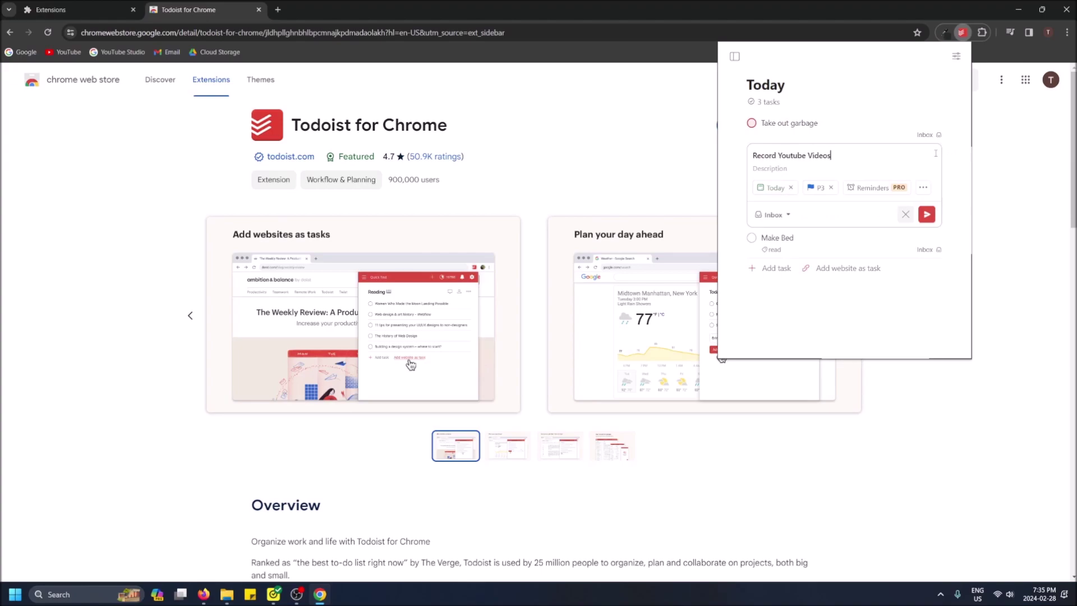
left_click(923, 189)
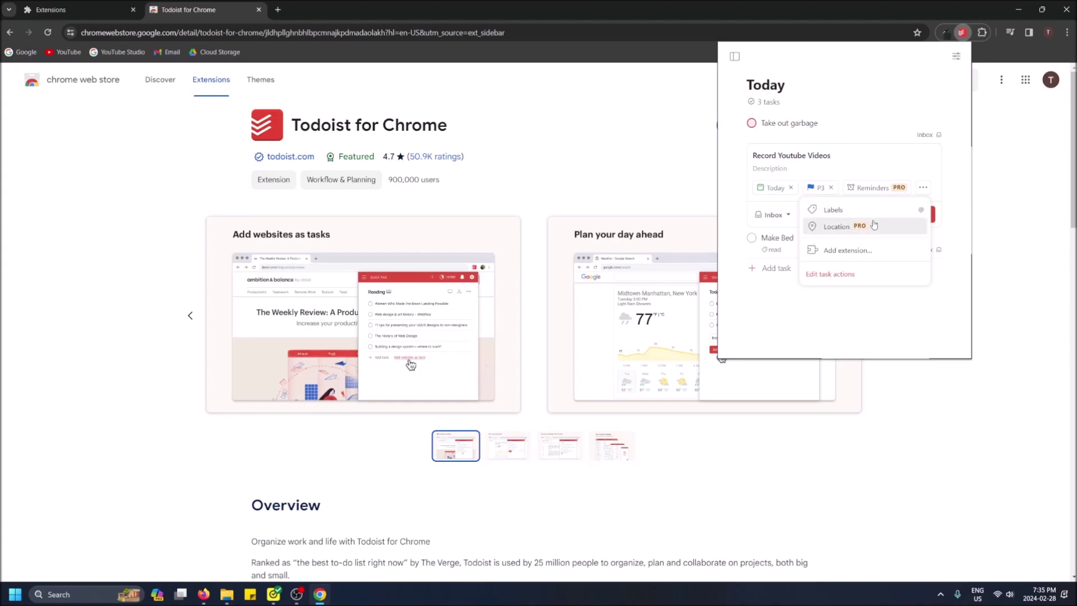
left_click(841, 252)
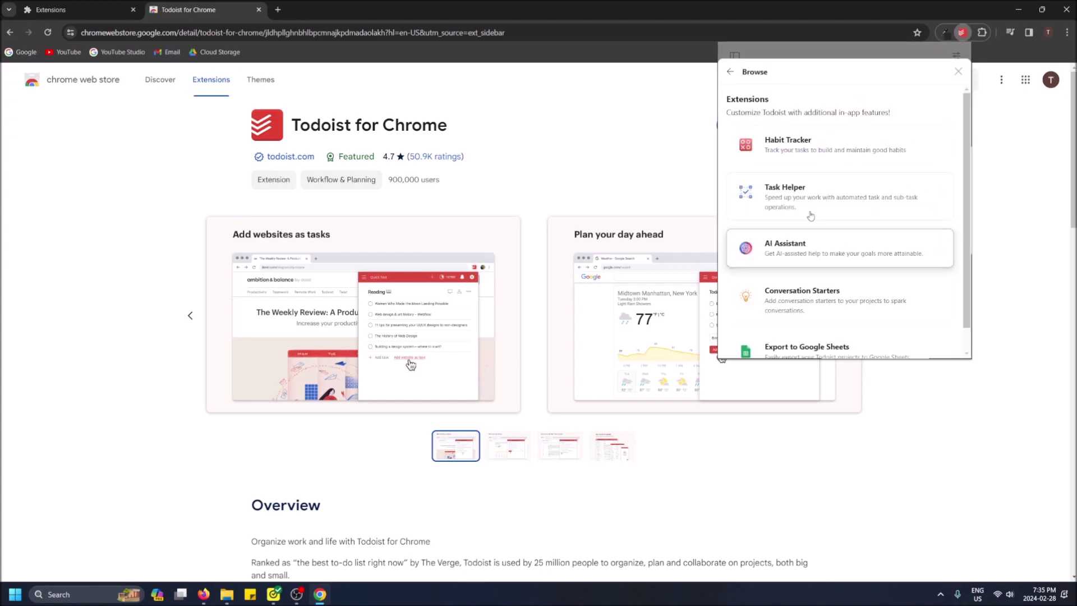
scroll(804, 217, "down", 1)
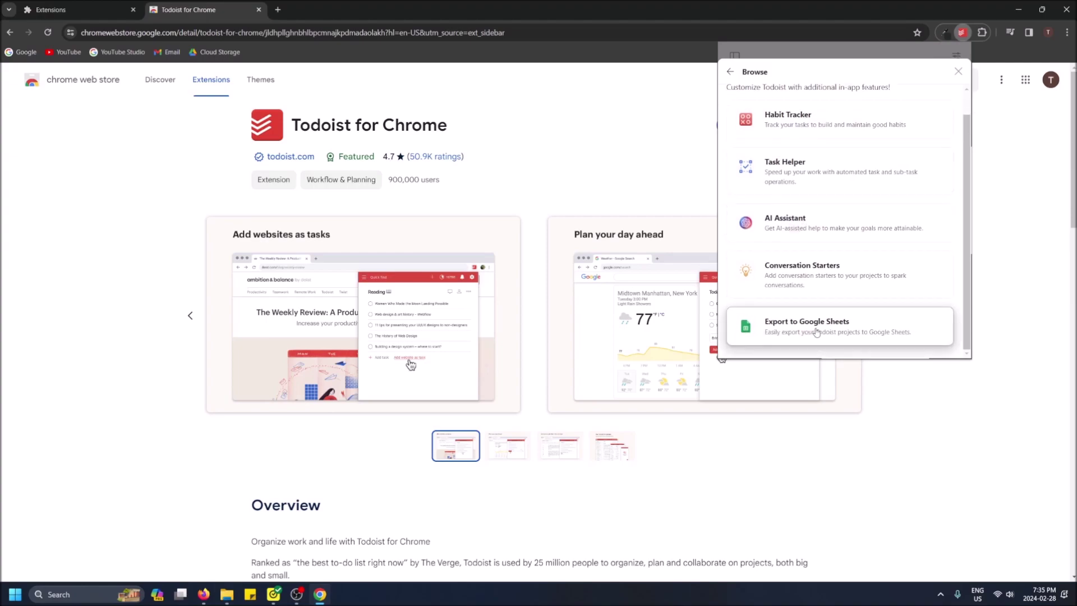
scroll(805, 274, "up", 1)
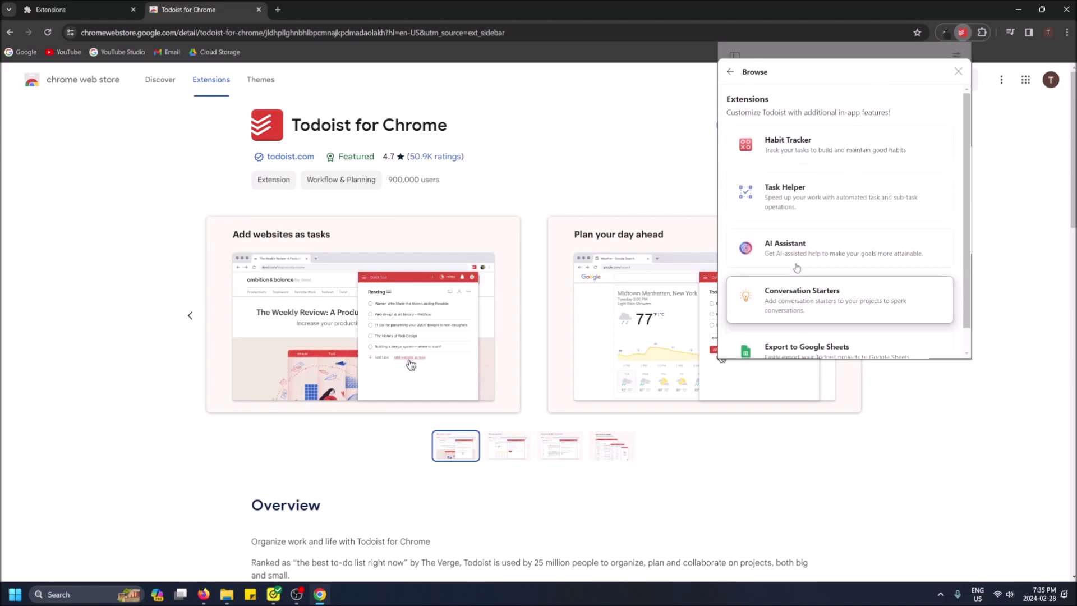
scroll(804, 253, "down", 1)
left_click(958, 72)
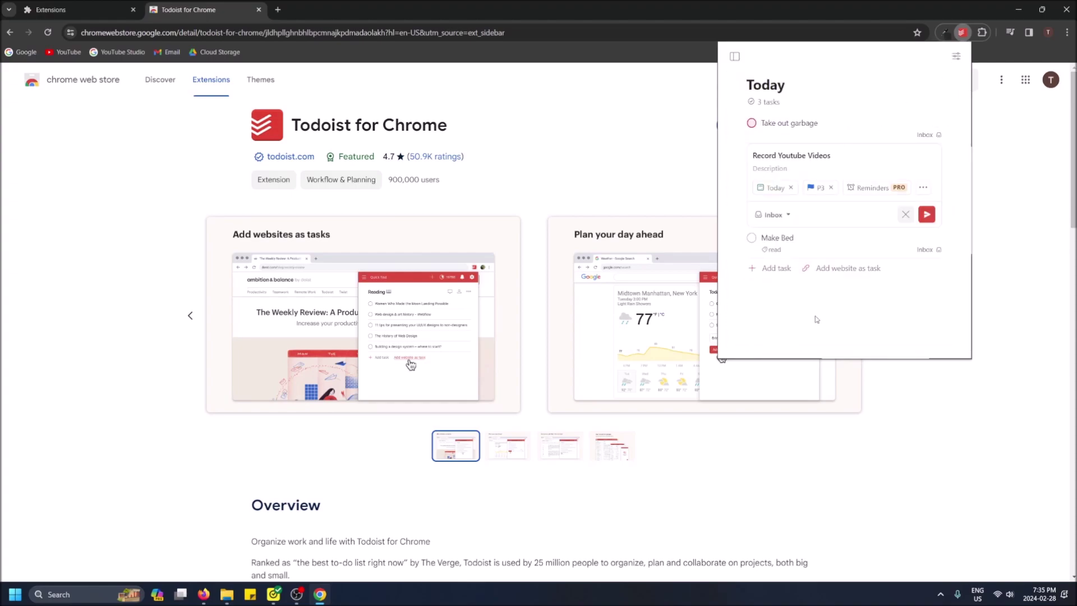
- Close the task editor and remove Todoist for Chrome from Chrome via its toolbar icon
left_click(905, 214)
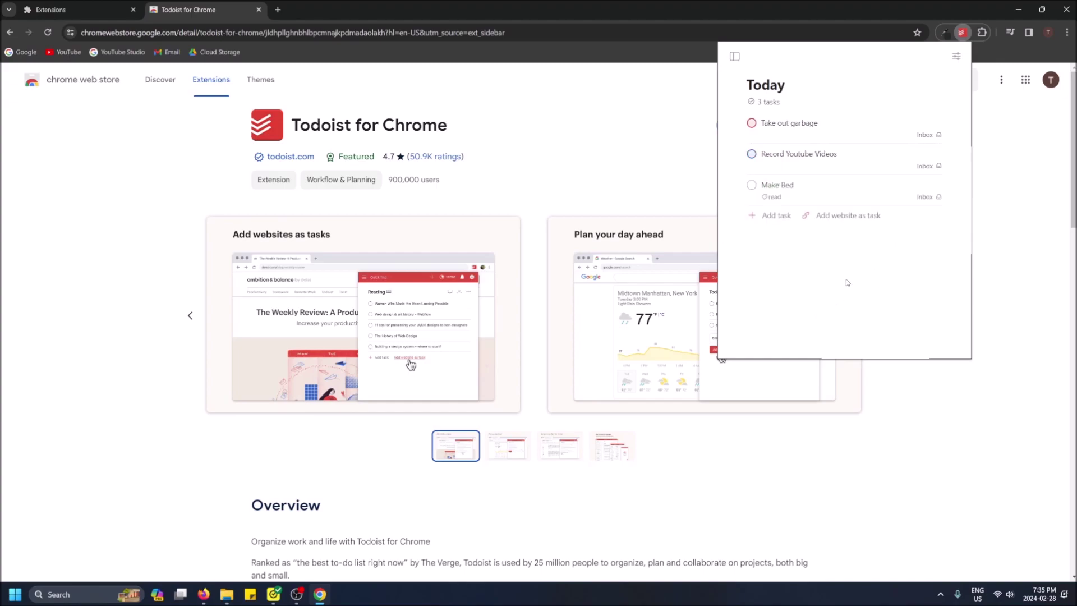
right_click(961, 32)
left_click(986, 116)
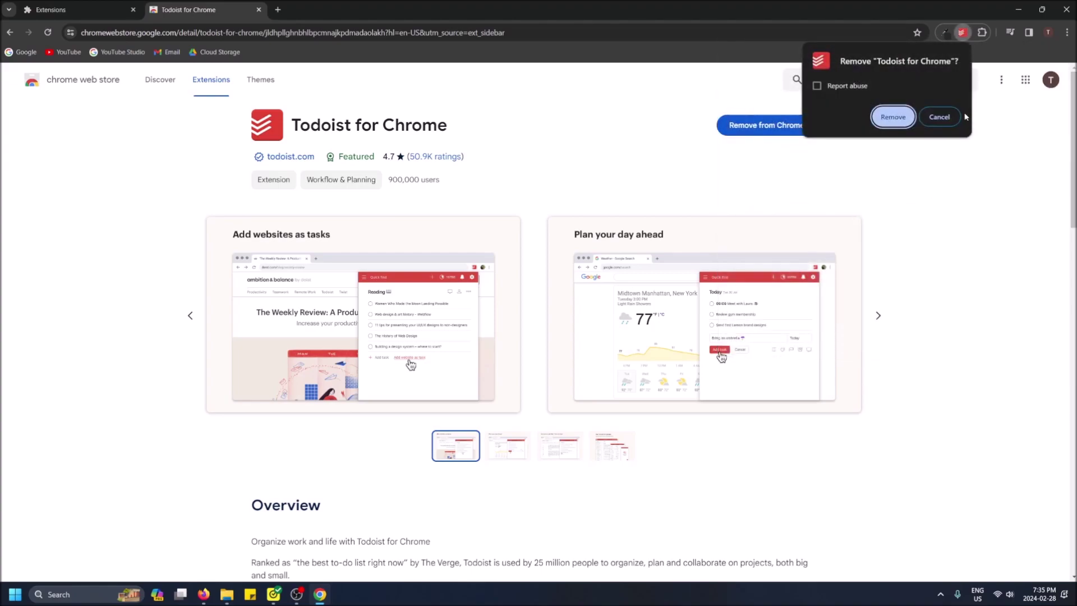
left_click(892, 118)
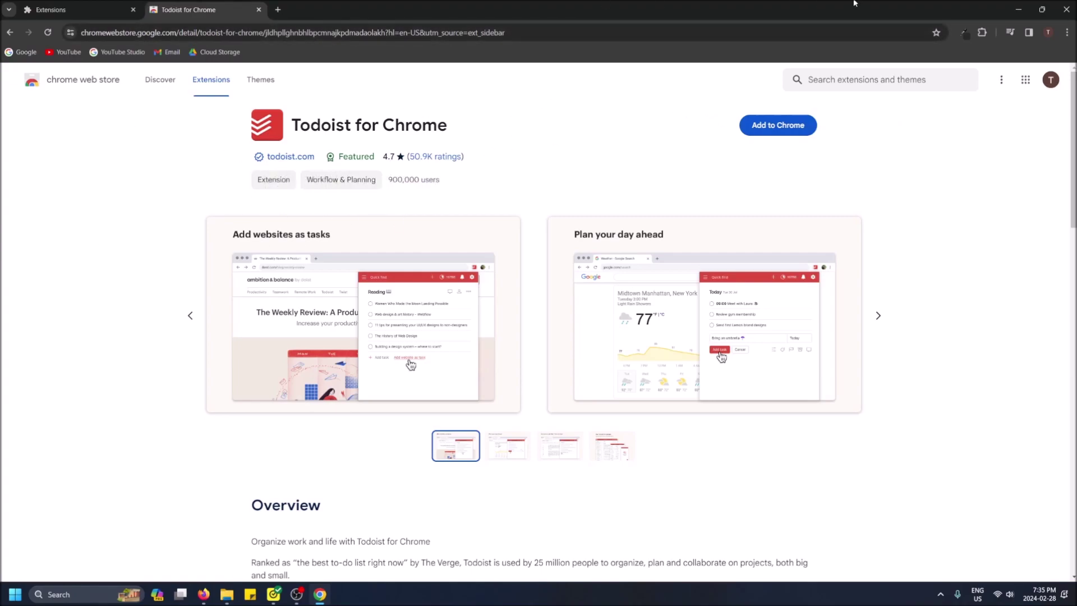
- Go to the Chrome Web Store home page from Chrome's Extensions menu
left_click(1066, 32)
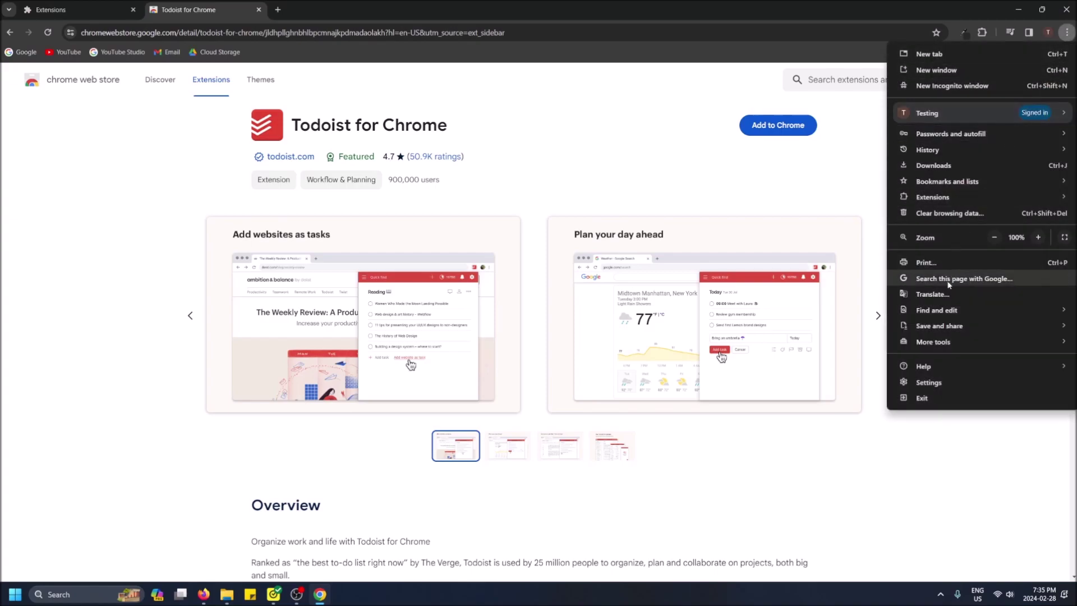
mouse_move(932, 197)
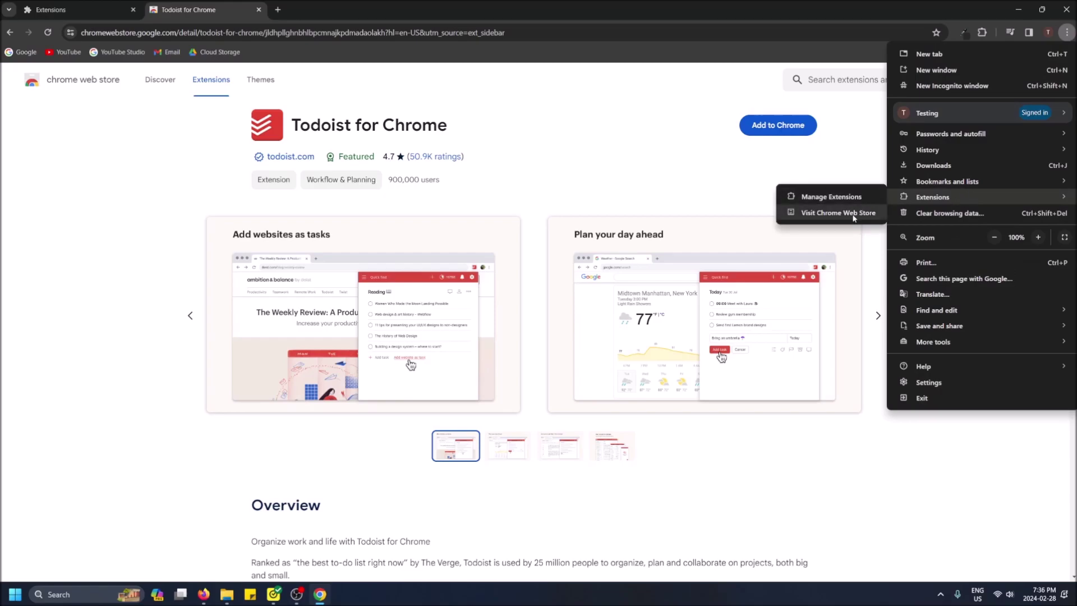
left_click(854, 212)
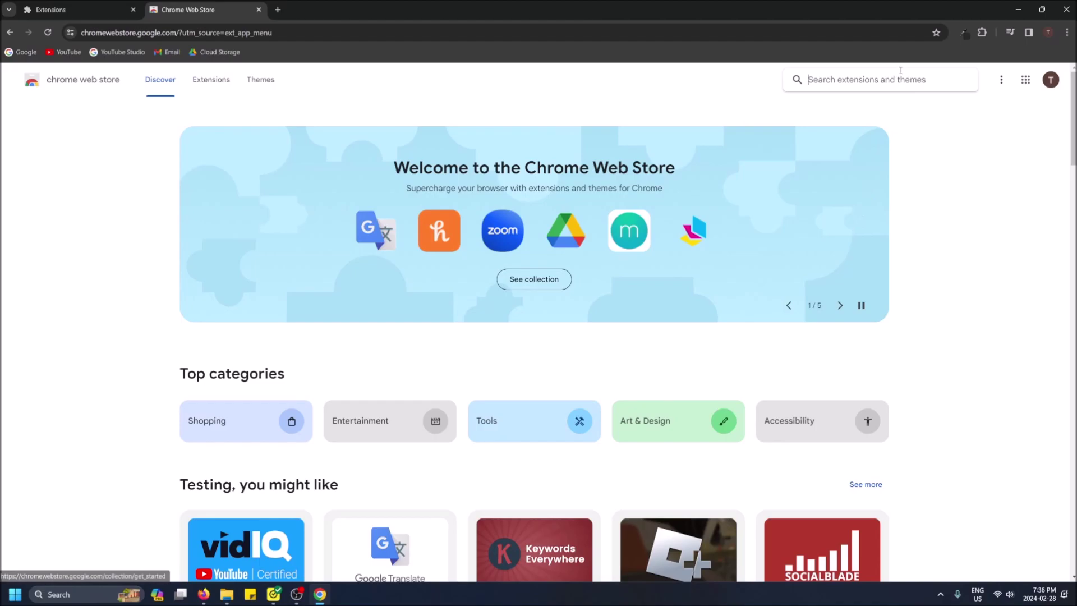
scroll(561, 350, "down", 4)
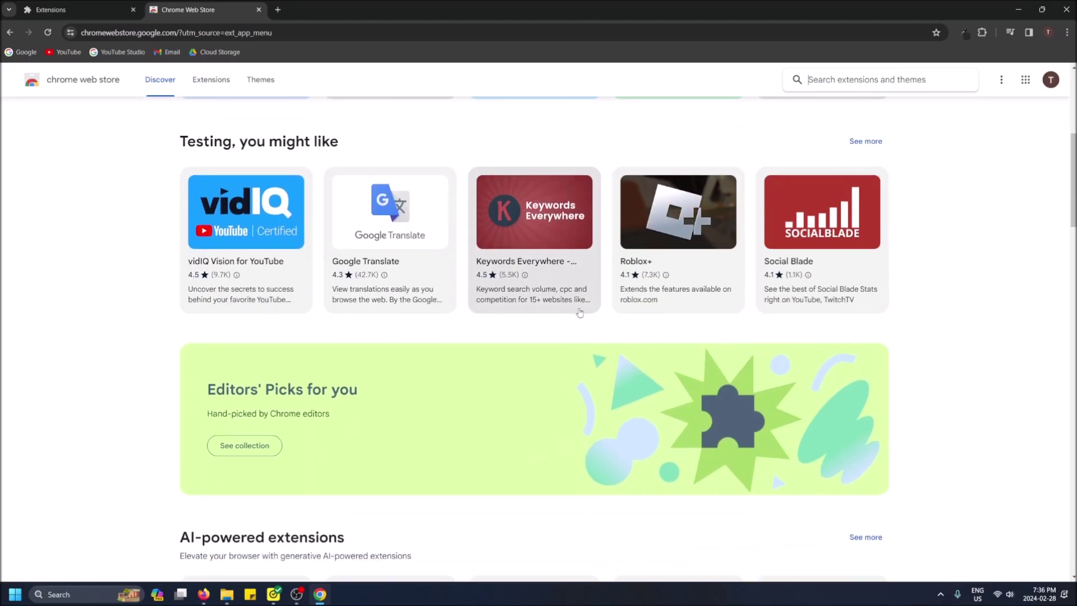
scroll(581, 328, "down", 3)
scroll(593, 311, "up", 6)
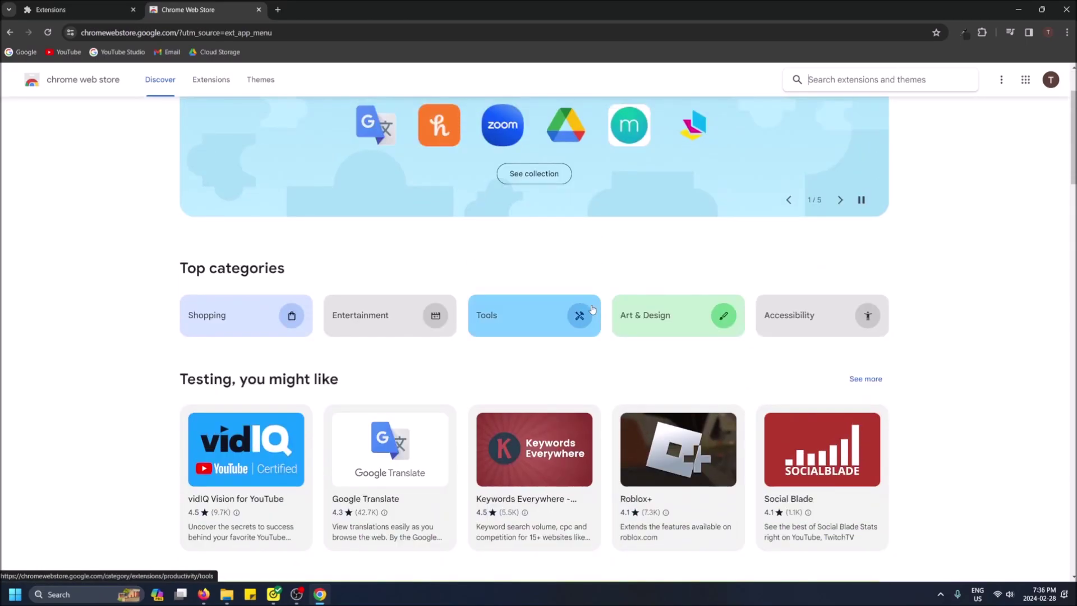
scroll(757, 211, "up", 2)
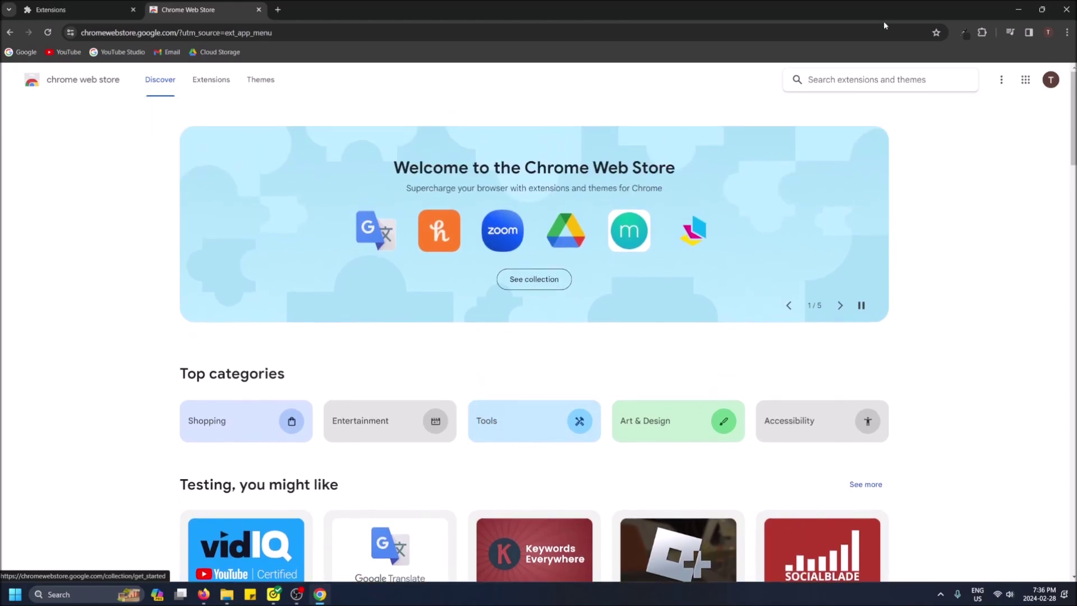
- Find Todoist for Chrome in the store and add the extension to Chrome
left_click(852, 80)
type("t")
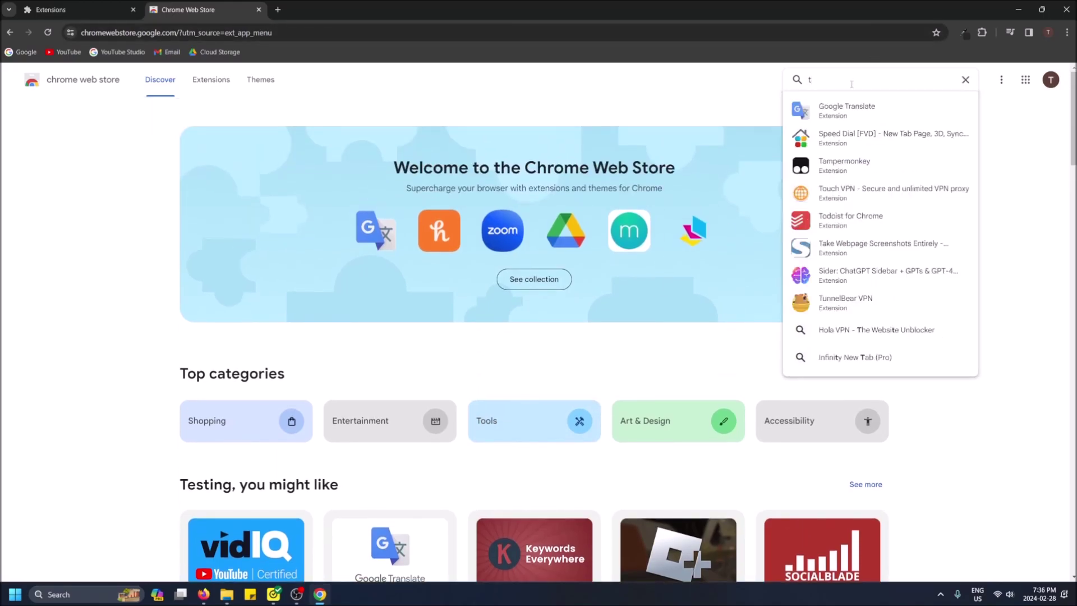
type("odois")
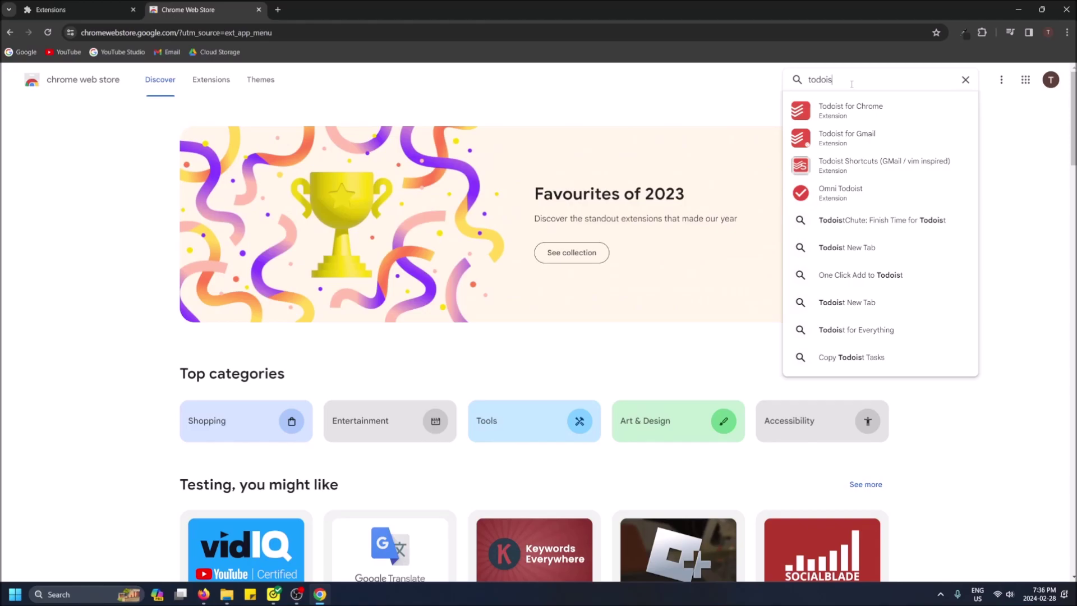
left_click(875, 118)
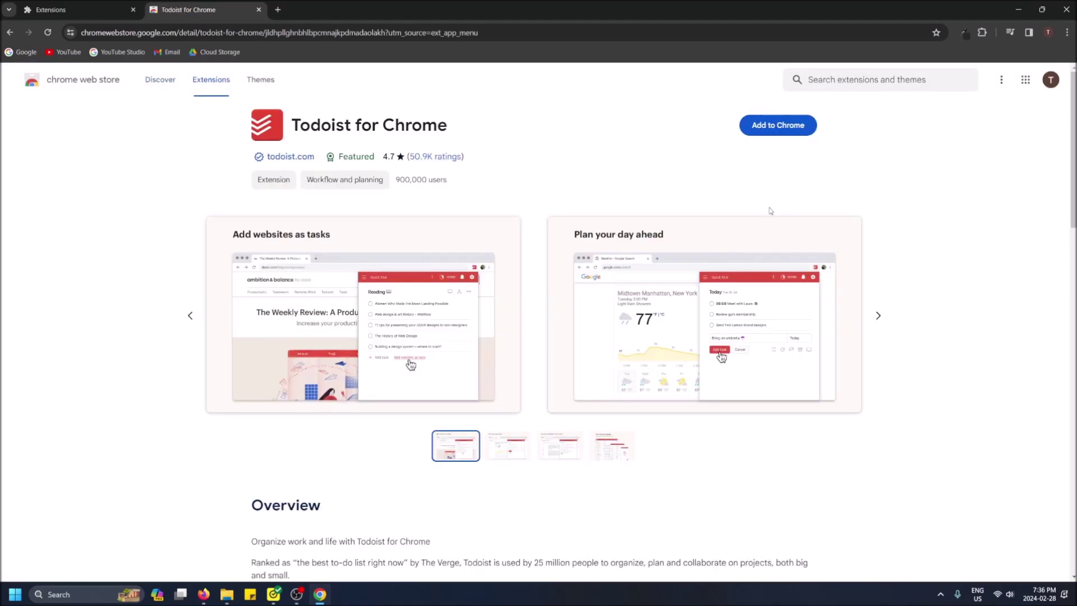
left_click(785, 133)
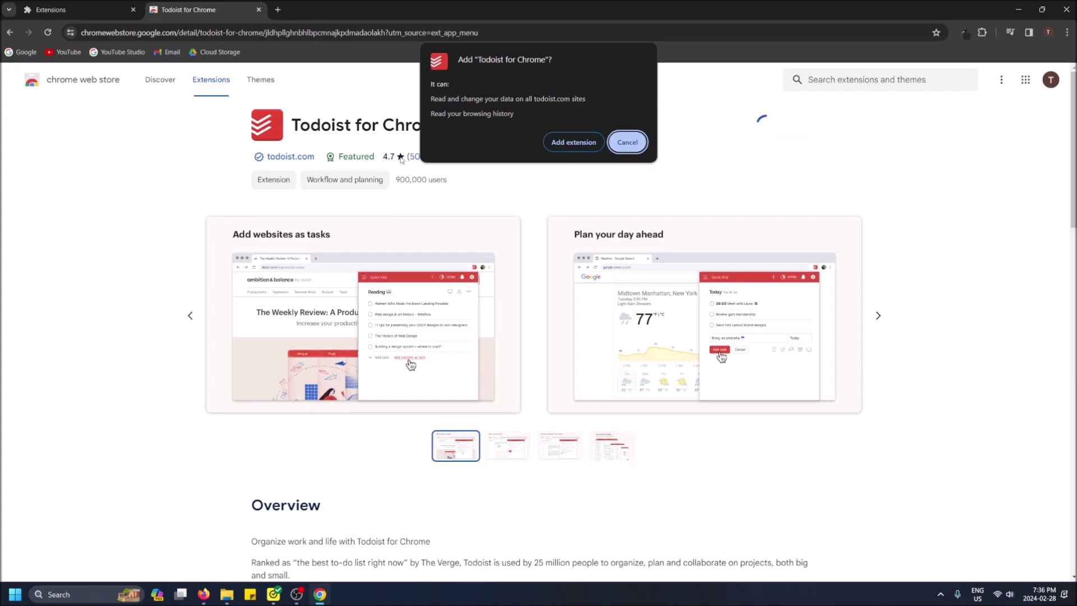
left_click(581, 144)
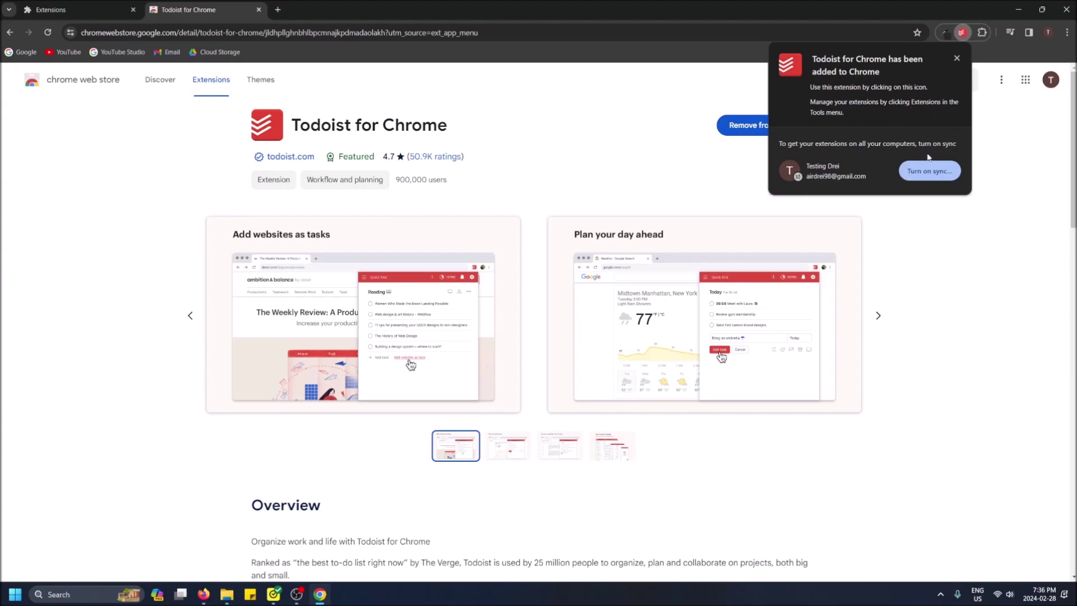
- Dismiss the added notice, pin Todoist for Chrome again, and reopen its popup
left_click(993, 188)
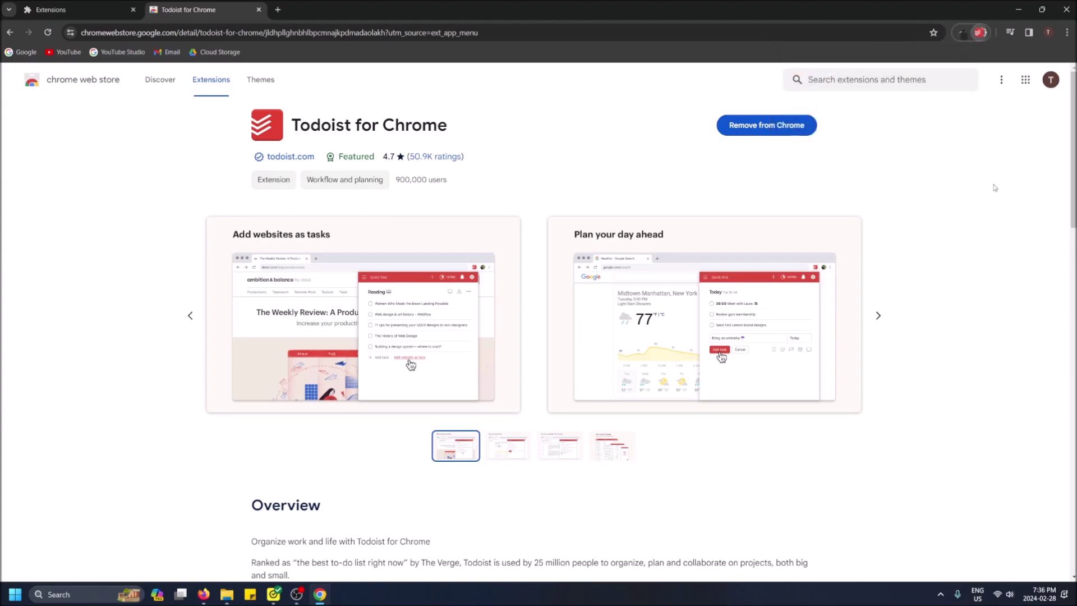
left_click(982, 32)
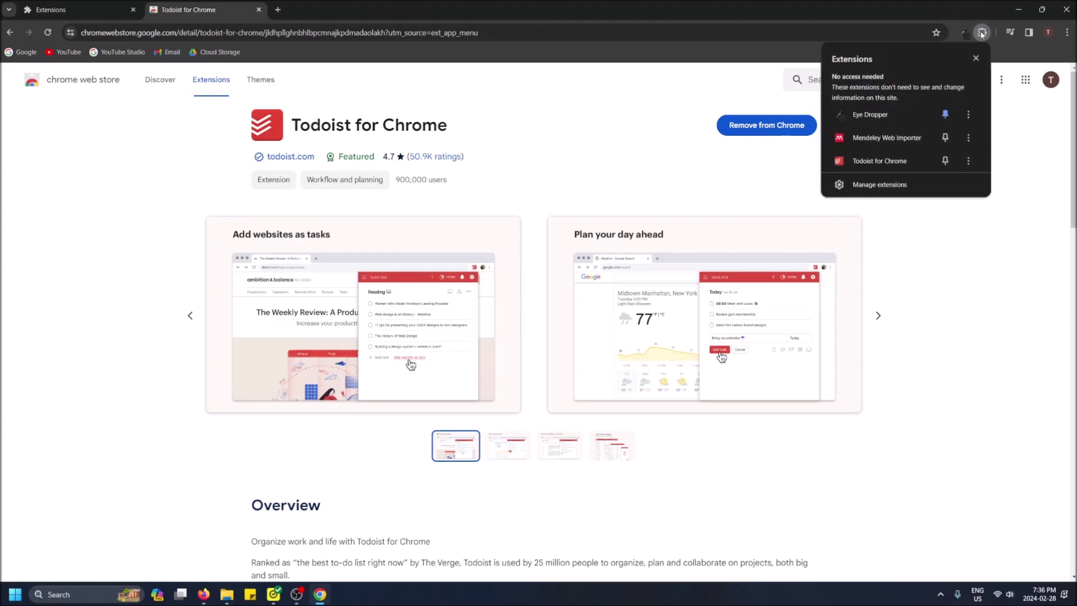
left_click(945, 160)
left_click(959, 234)
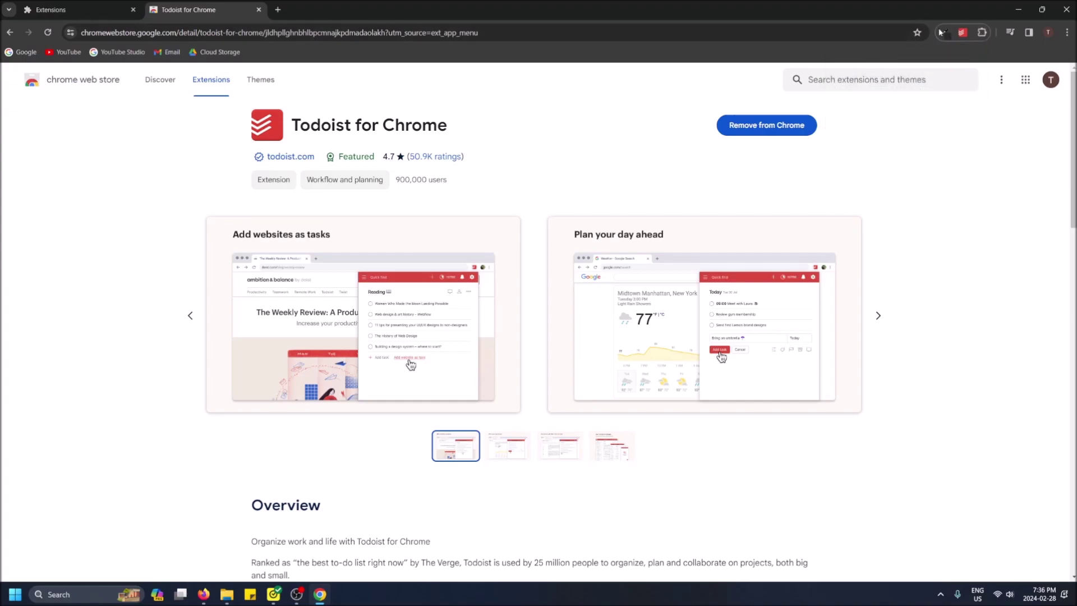
left_click(961, 33)
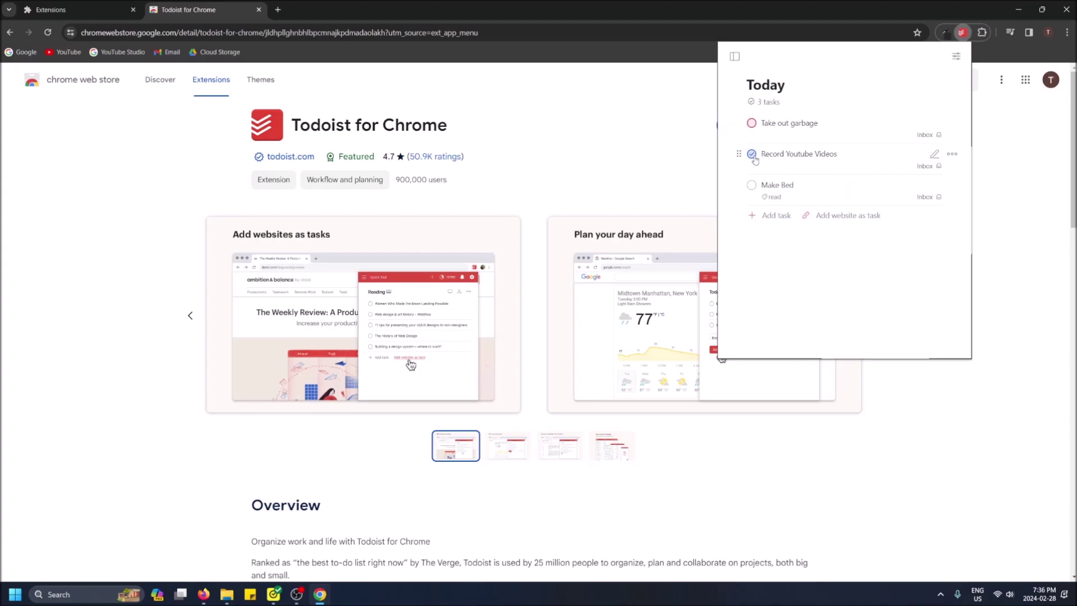
- Check off the Record Youtube Videos and Make Bed tasks
left_click(751, 156)
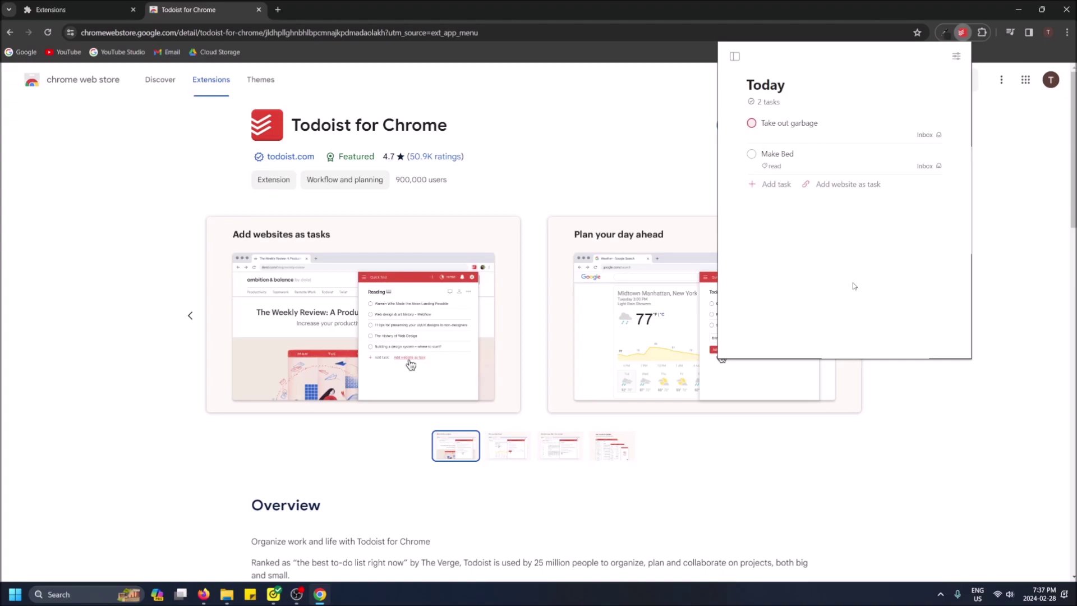
left_click(752, 156)
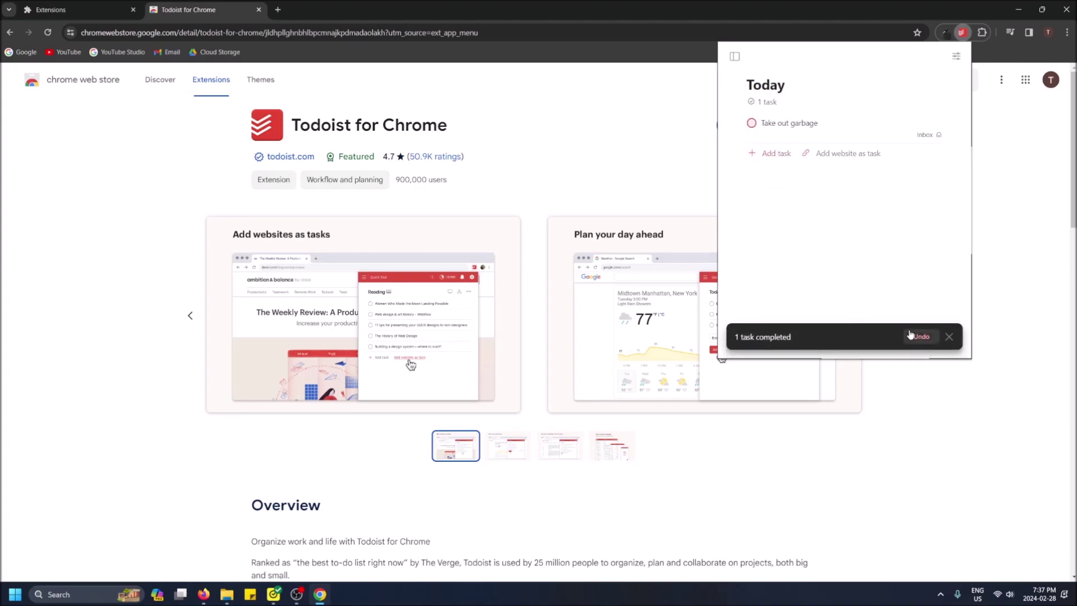
- Start a new task named Upload Youtube Videos with priority P1
left_click(766, 153)
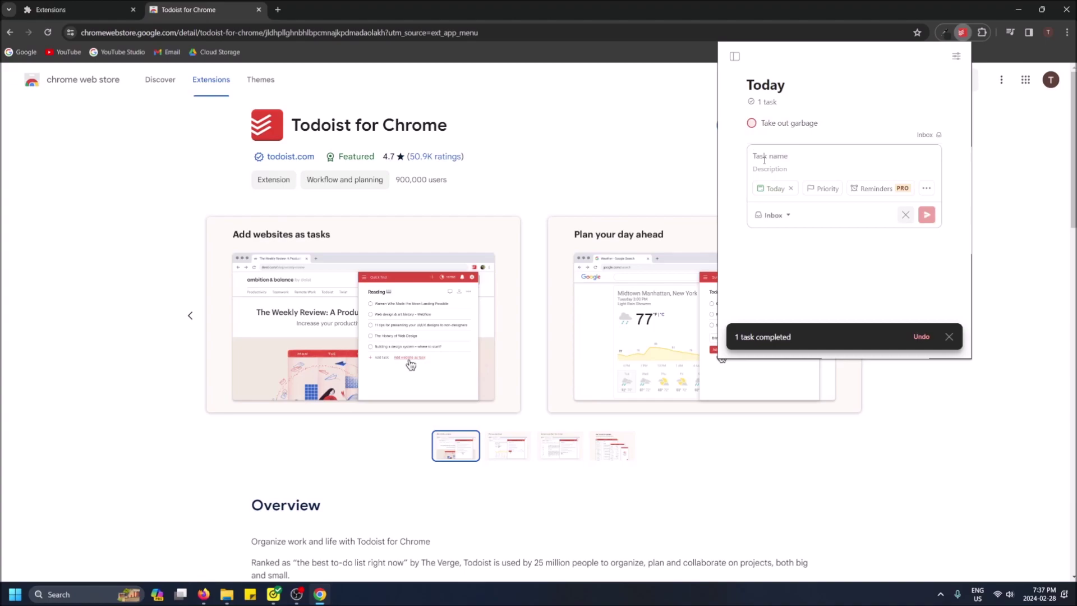
type("Upload Yo")
type("utube ")
type("Videos")
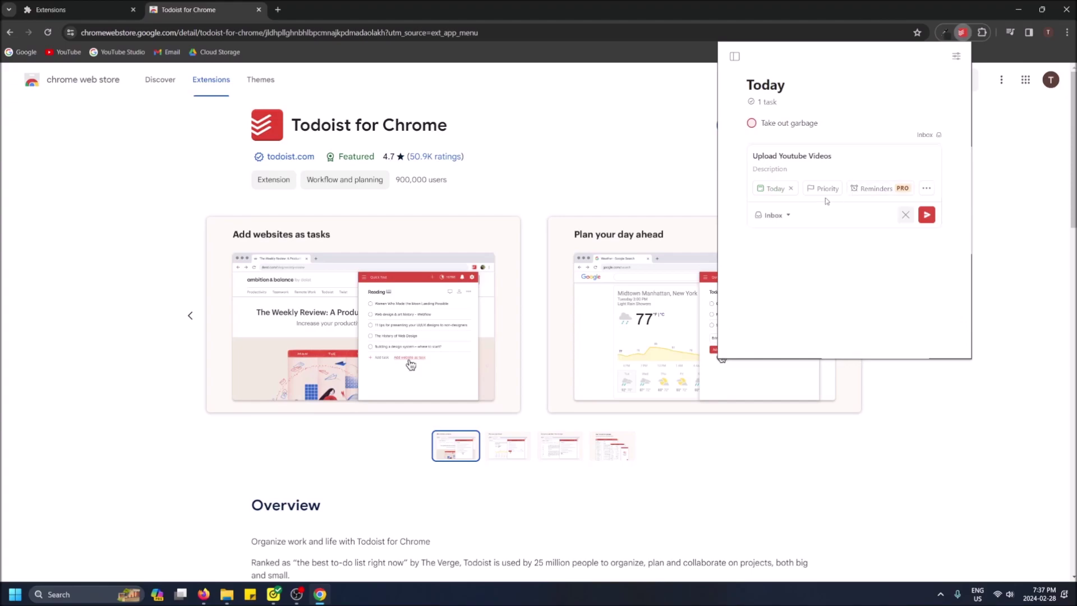
left_click(824, 190)
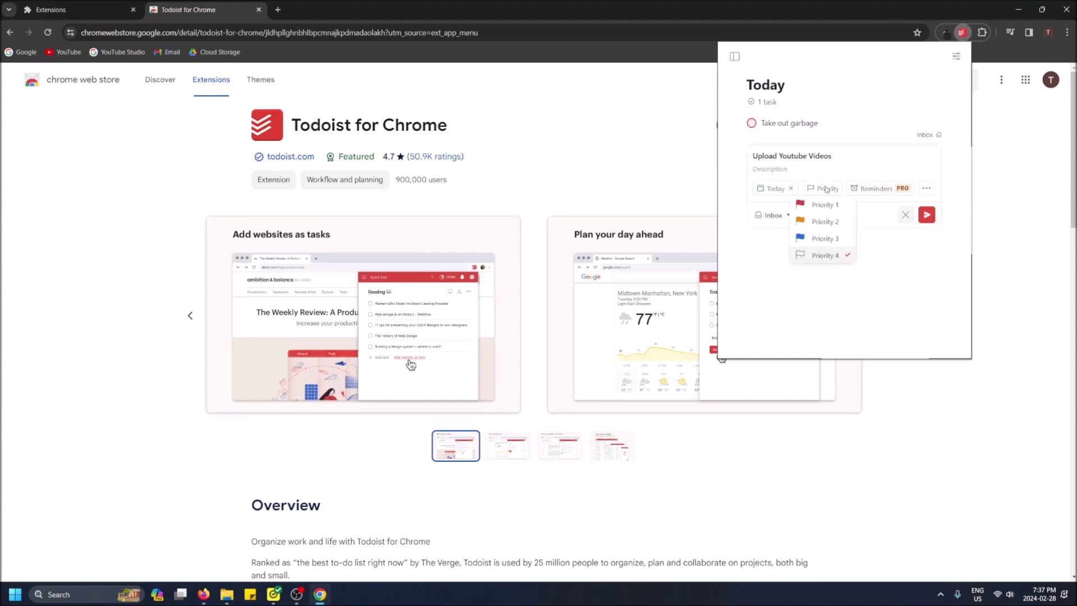
left_click(820, 204)
- Apply the read label to the draft task
left_click(923, 187)
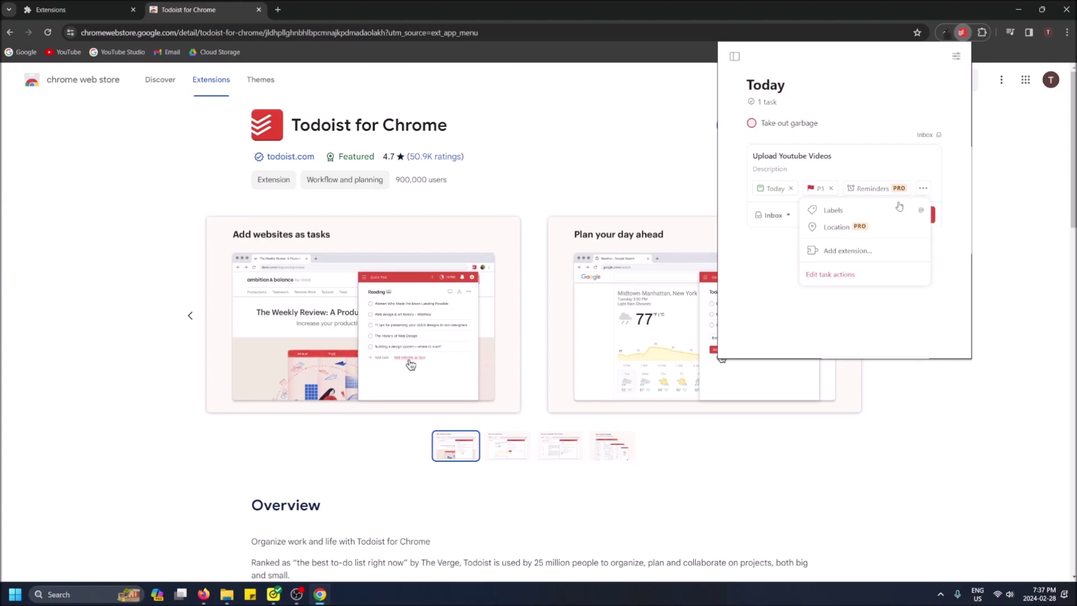
left_click(866, 212)
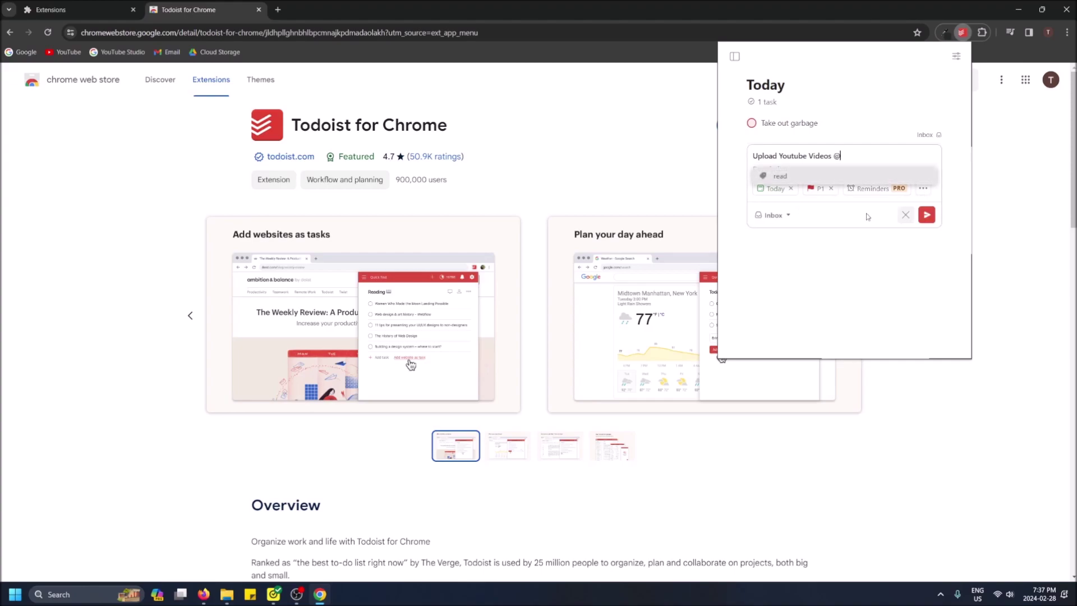
left_click(812, 178)
left_click(806, 207)
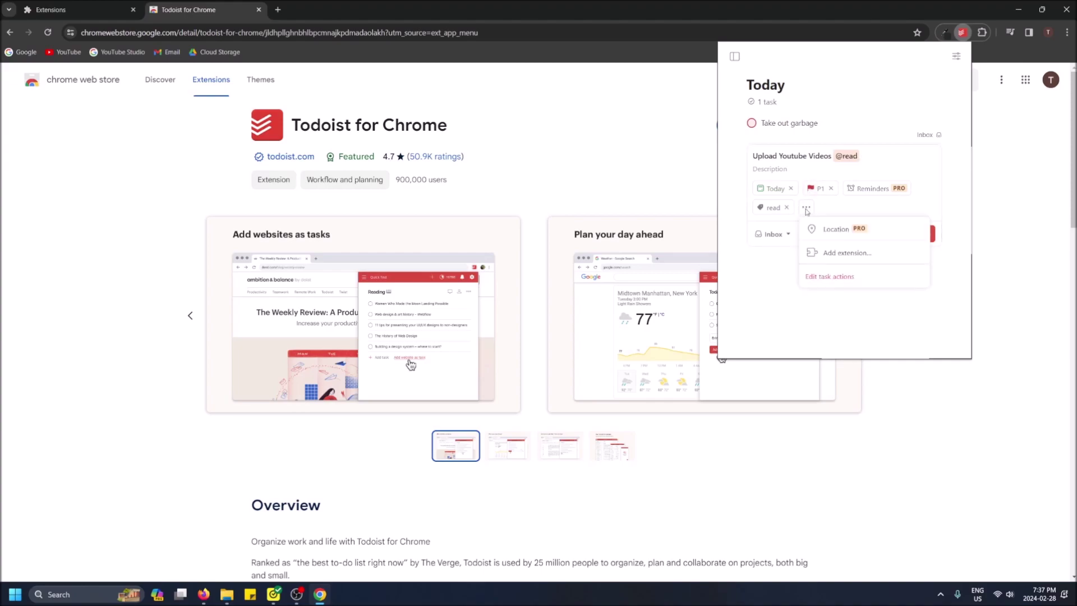
- View the Export to Google Sheets integration under Add extension, then cancel its install
left_click(832, 252)
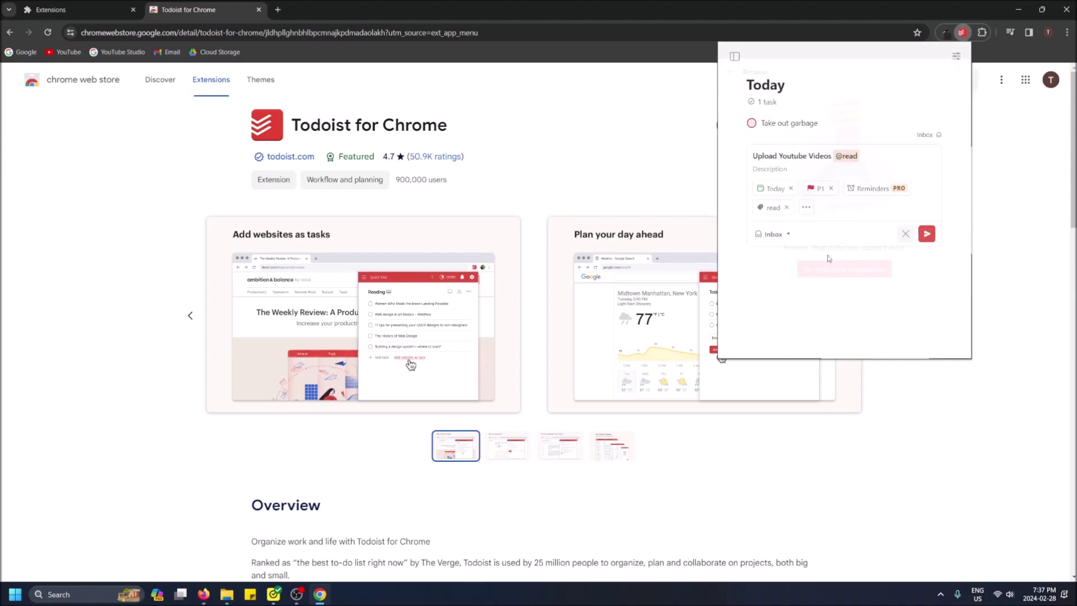
scroll(824, 208, "down", 1)
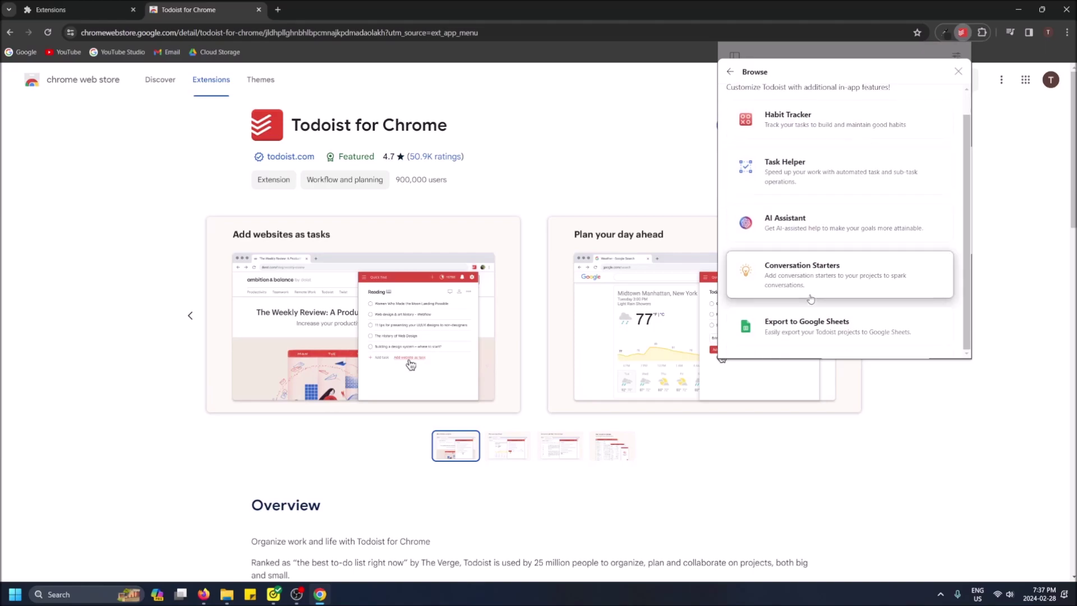
left_click(815, 332)
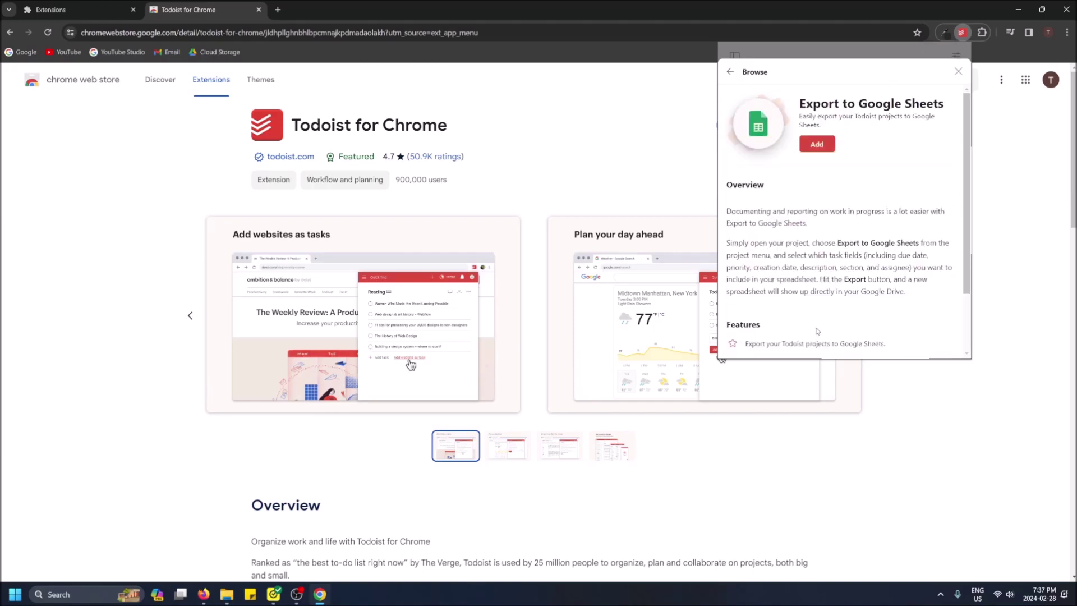
left_click(823, 146)
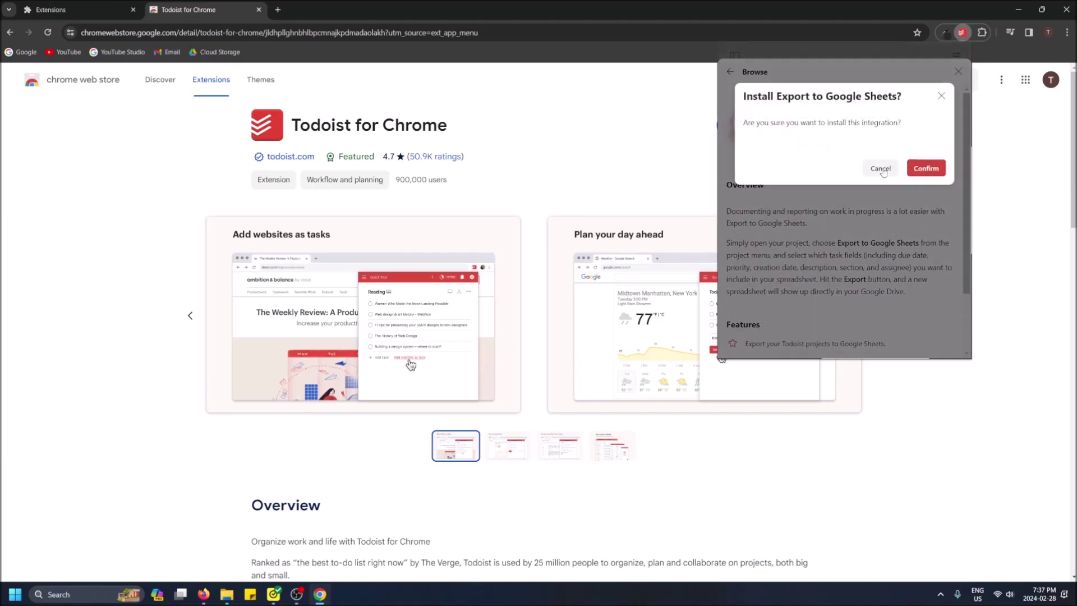
left_click(880, 168)
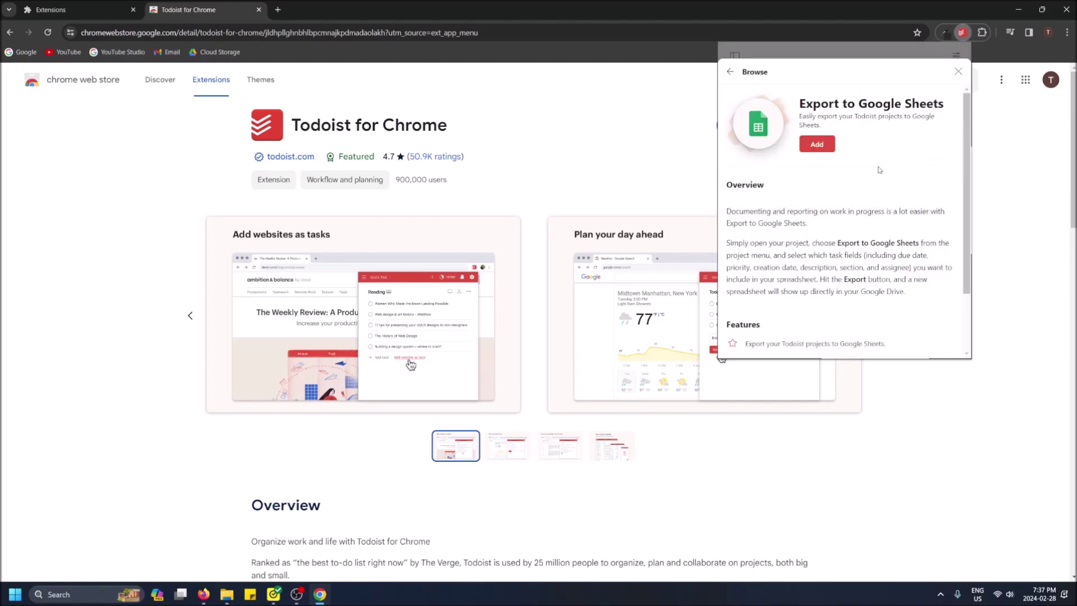
- Add Upload Youtube Videos to Today and complete Take out garbage, undoing once and redoing
left_click(958, 72)
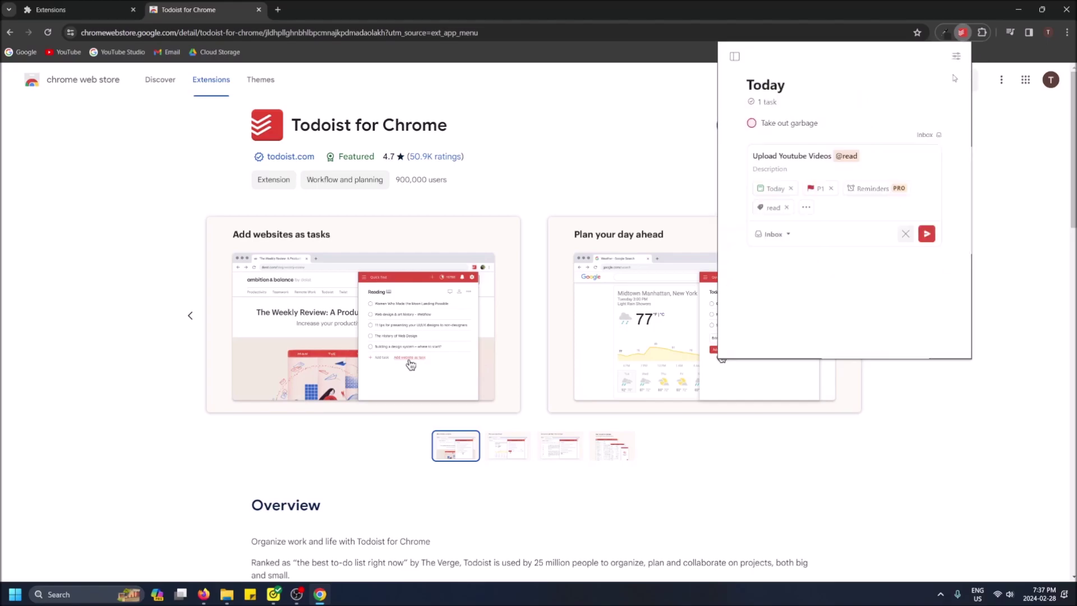
left_click(927, 236)
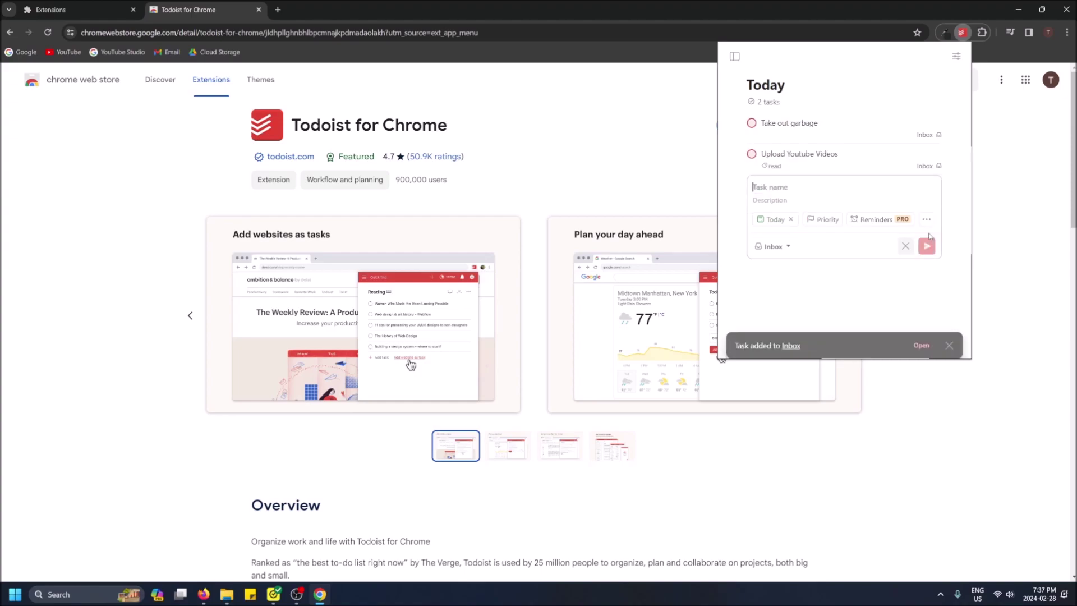
left_click(751, 124)
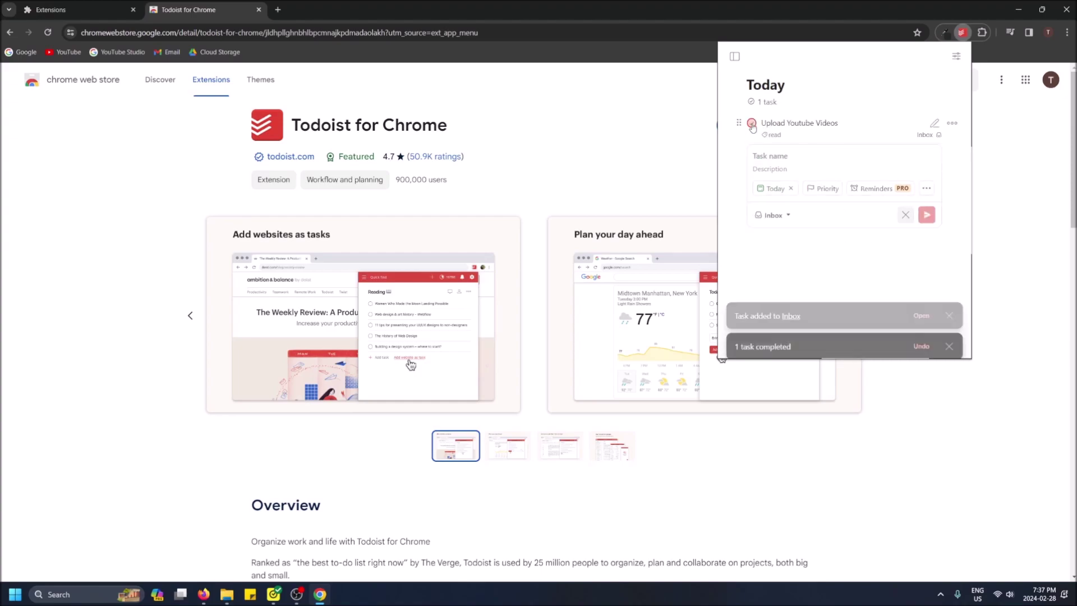
left_click(922, 338)
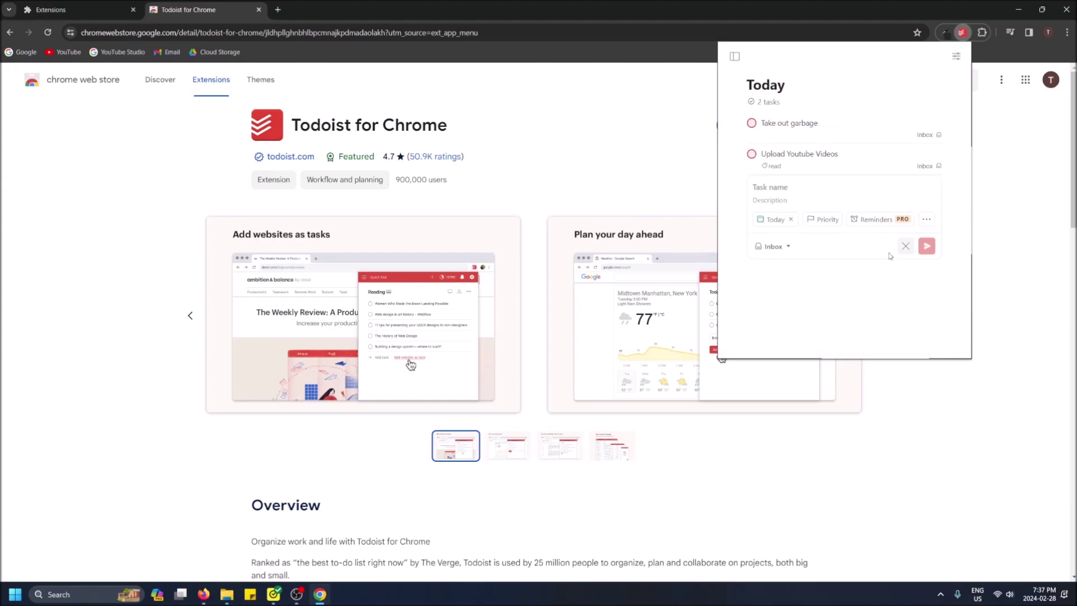
left_click(751, 122)
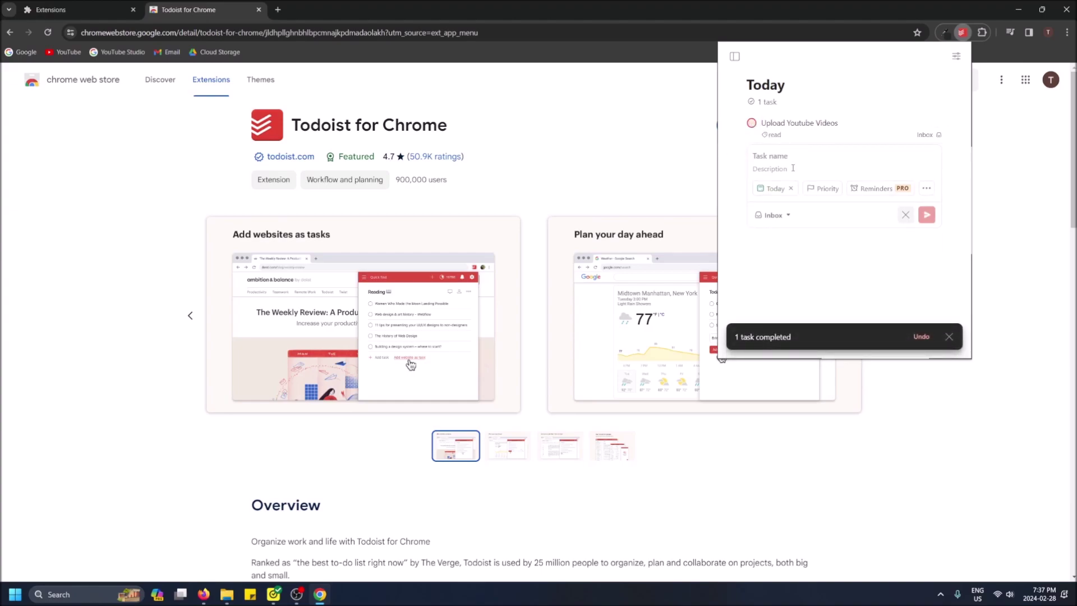
- Add a P3 task named 'test' to Today and check it off
left_click(926, 189)
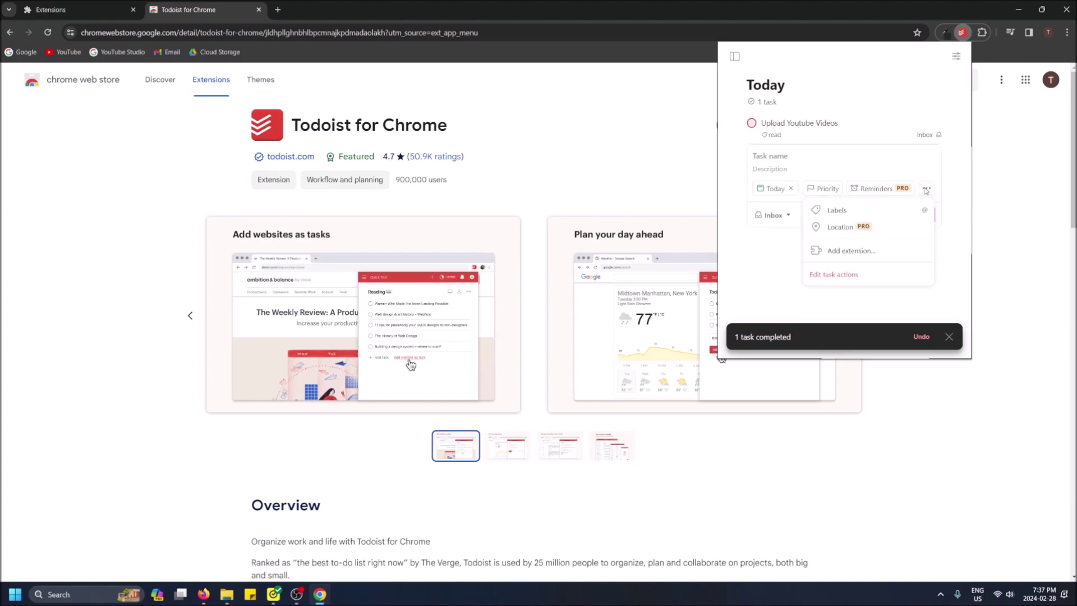
left_click(811, 158)
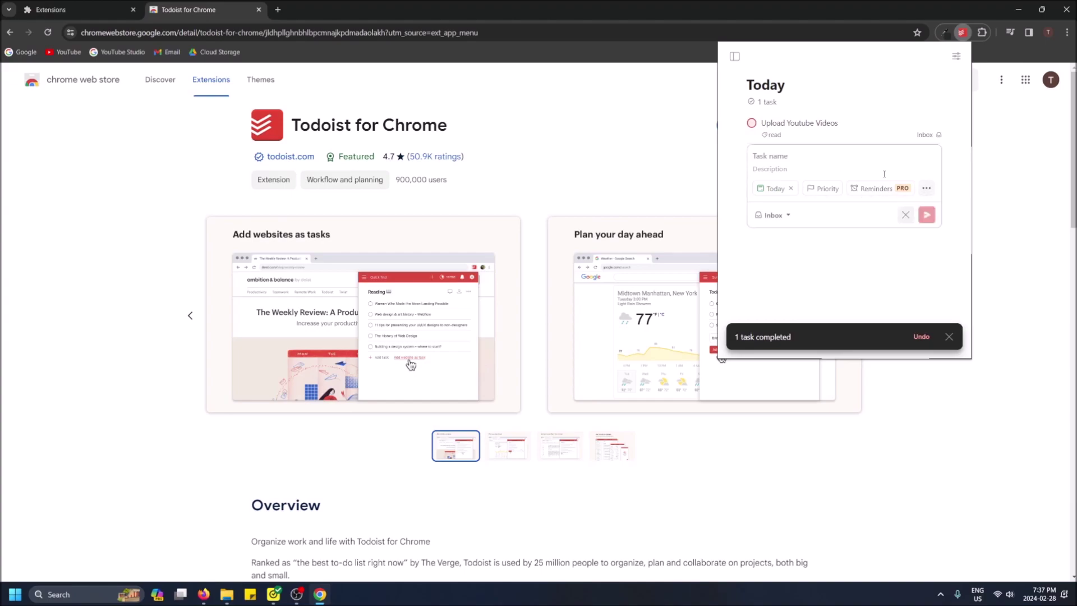
left_click(825, 189)
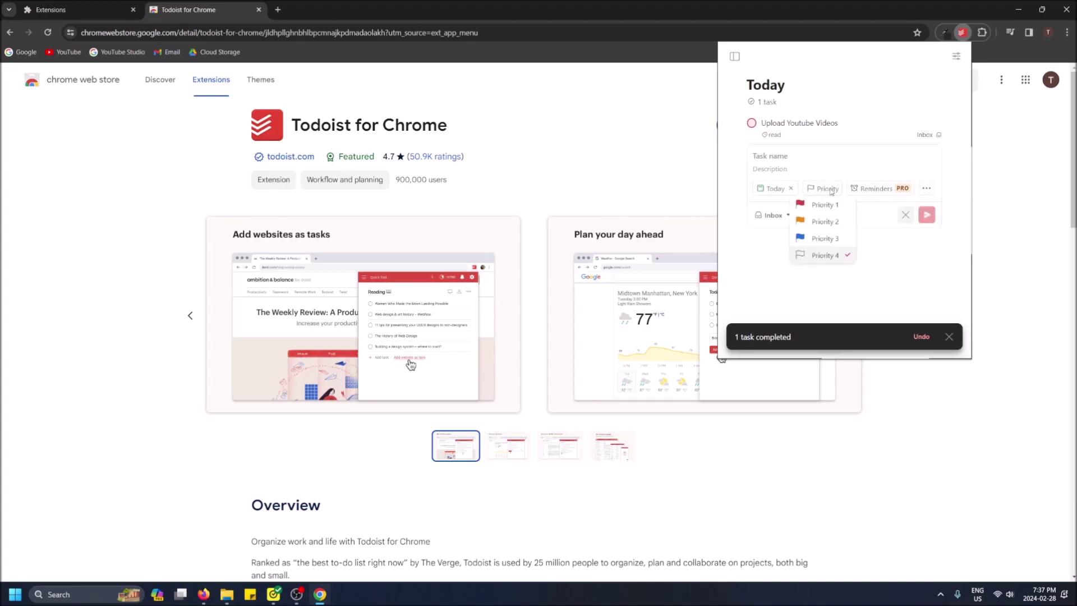
left_click(830, 240)
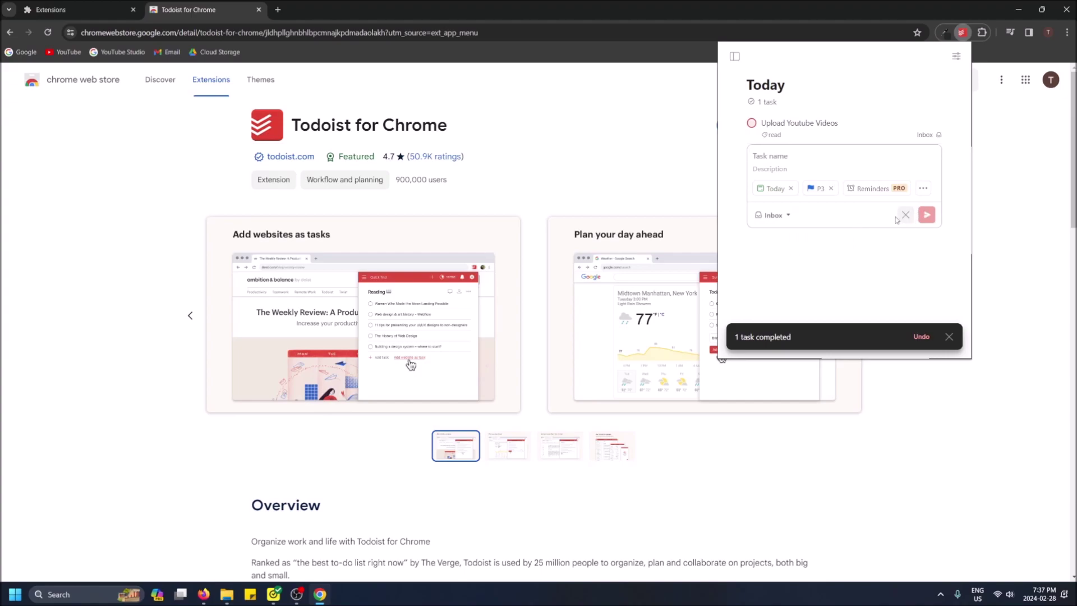
left_click(777, 157)
type("test")
key("Return")
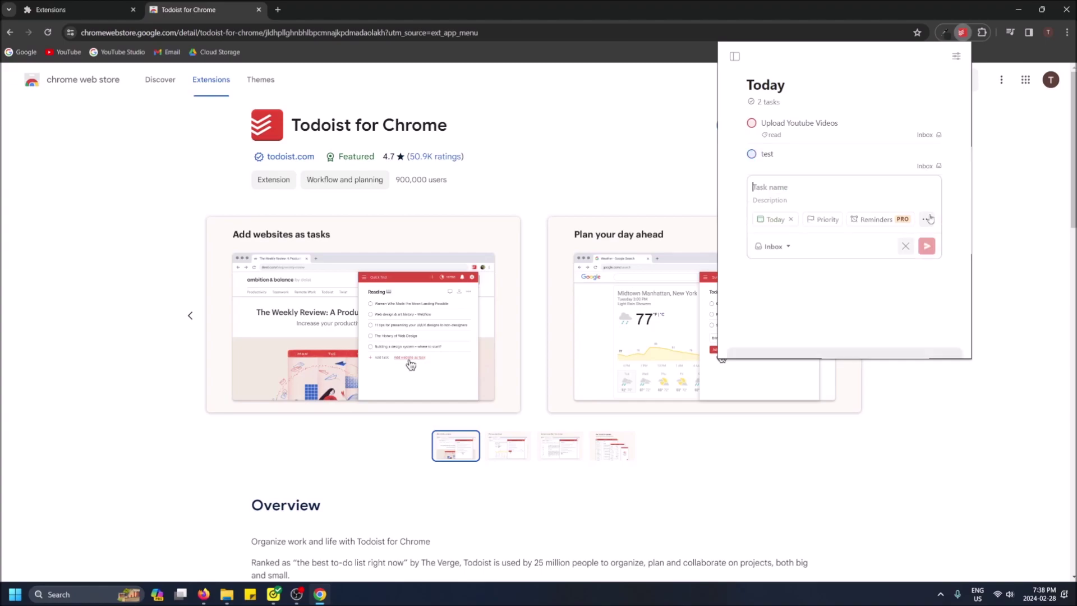
left_click(752, 153)
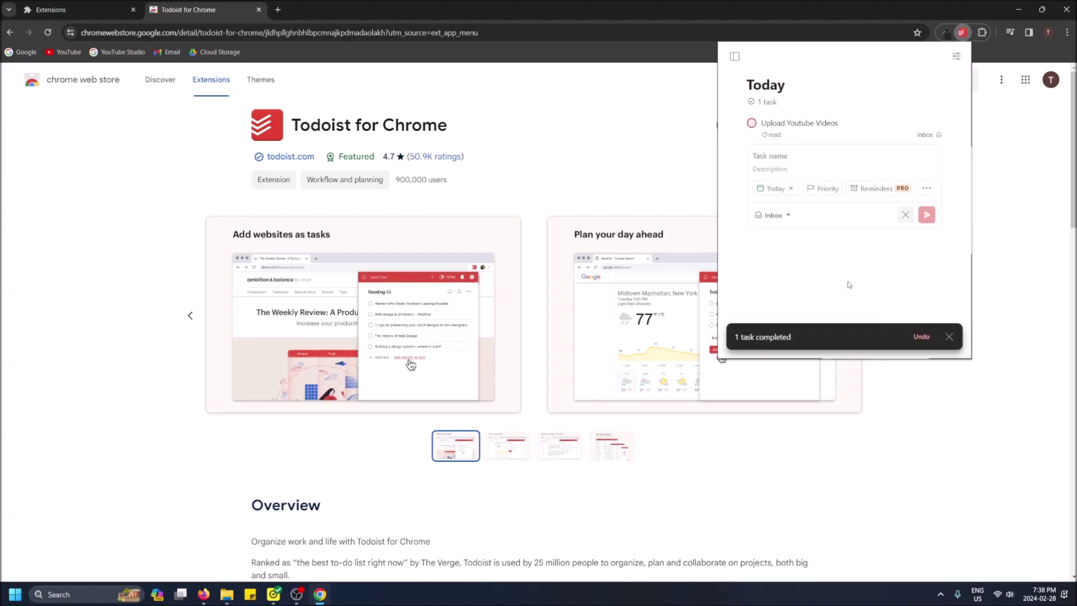
- Visit the Inbox view, dismiss its tip, and reopen the navigation sidebar
left_click(734, 56)
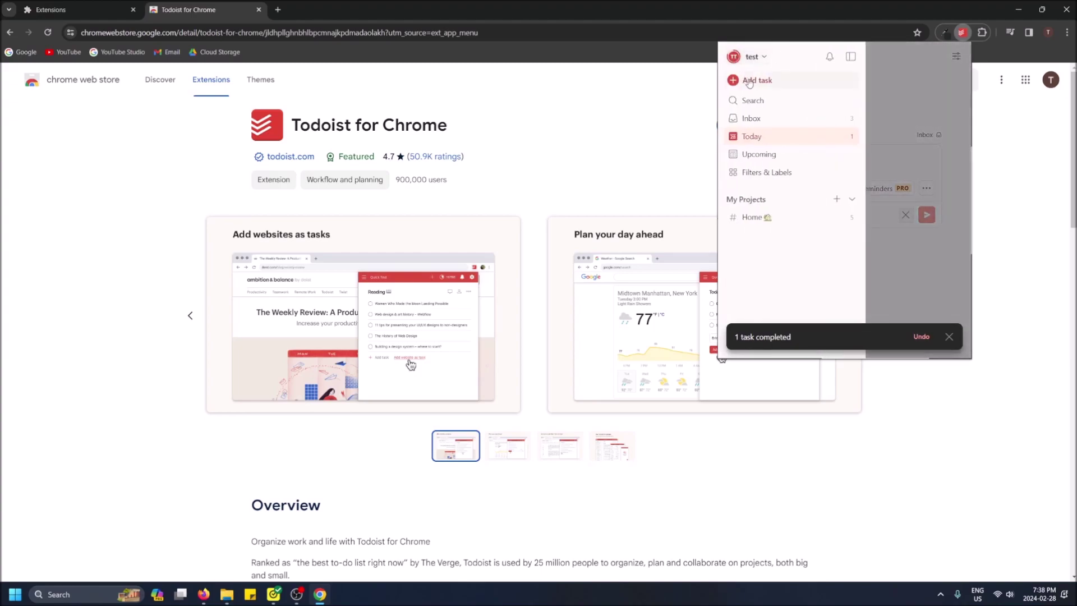
left_click(764, 123)
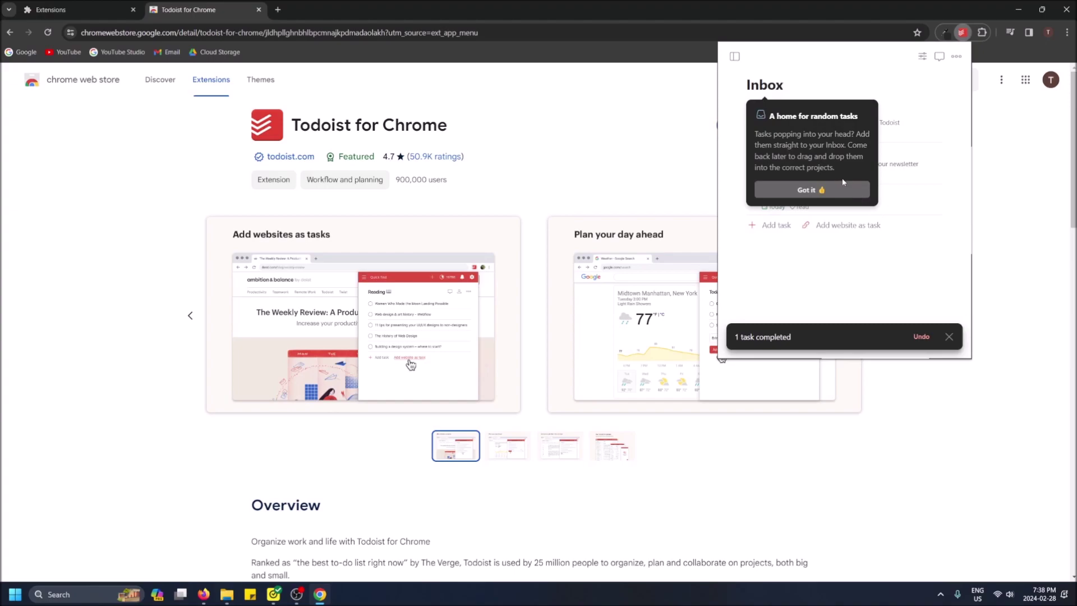
left_click(805, 192)
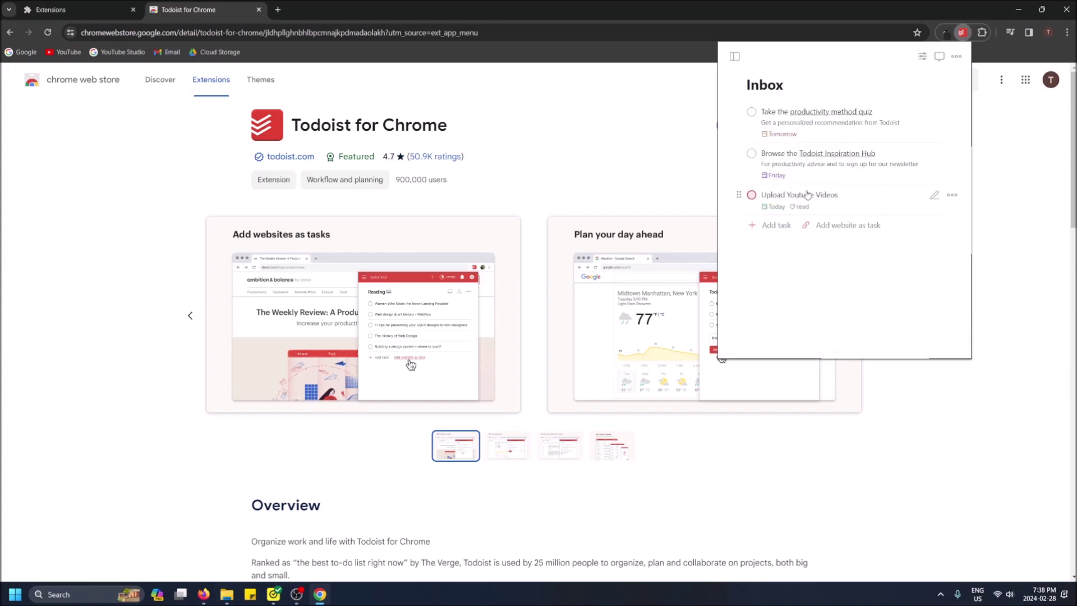
left_click(734, 56)
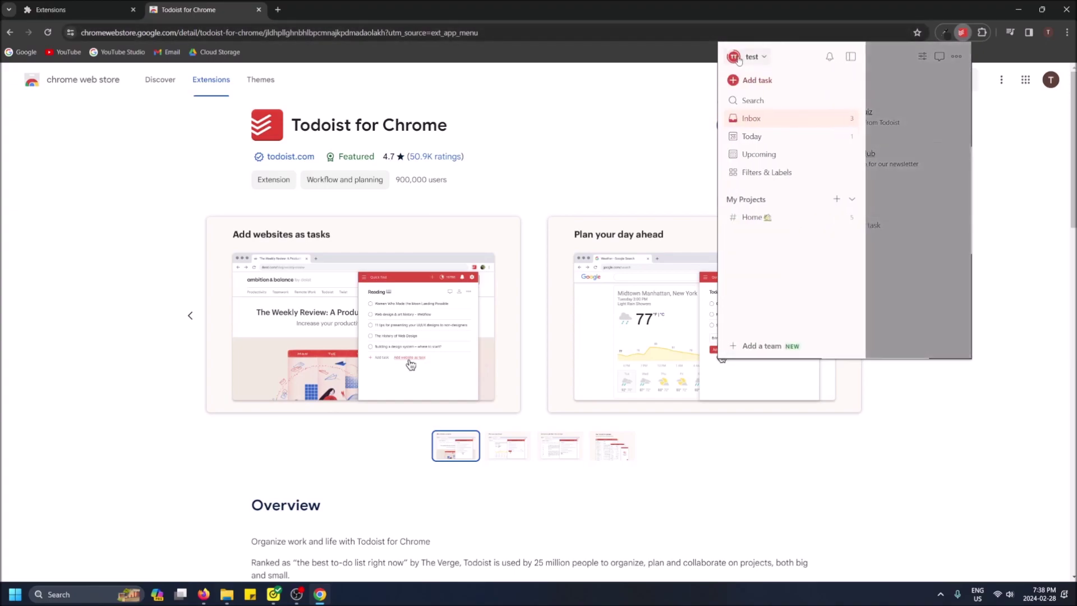
- Switch to Upcoming, jump back to today, and browse the February 2024 month picker
left_click(774, 157)
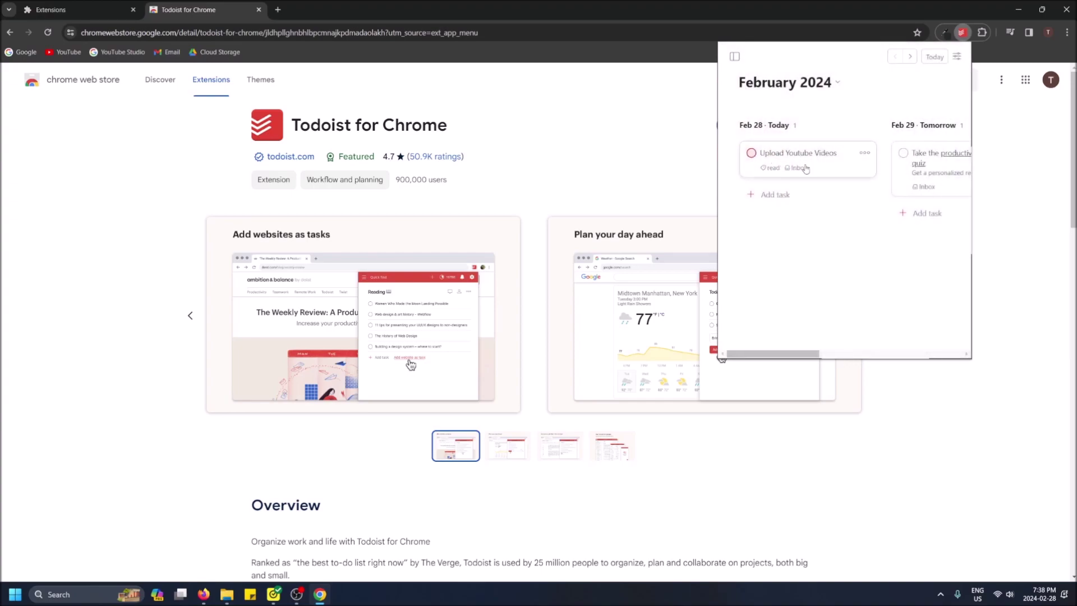
left_click_drag(810, 361, 874, 291)
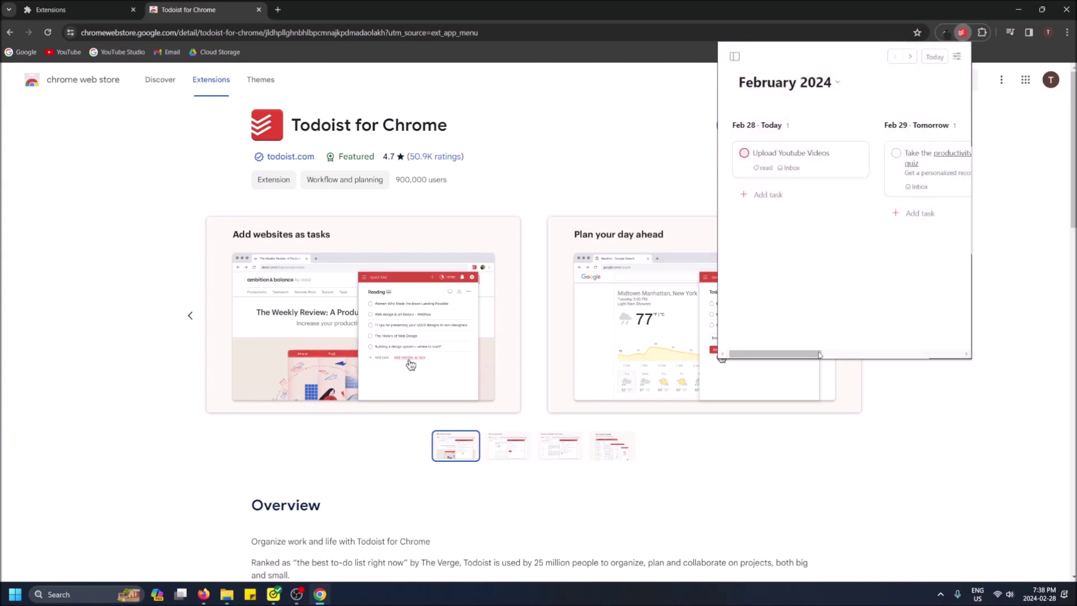
left_click(934, 56)
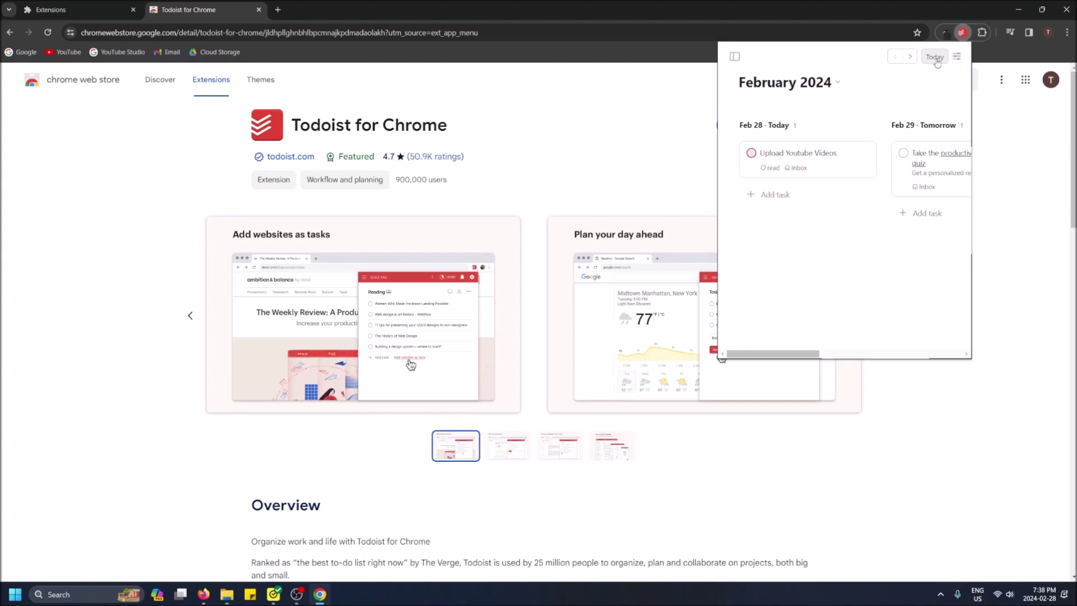
left_click(836, 83)
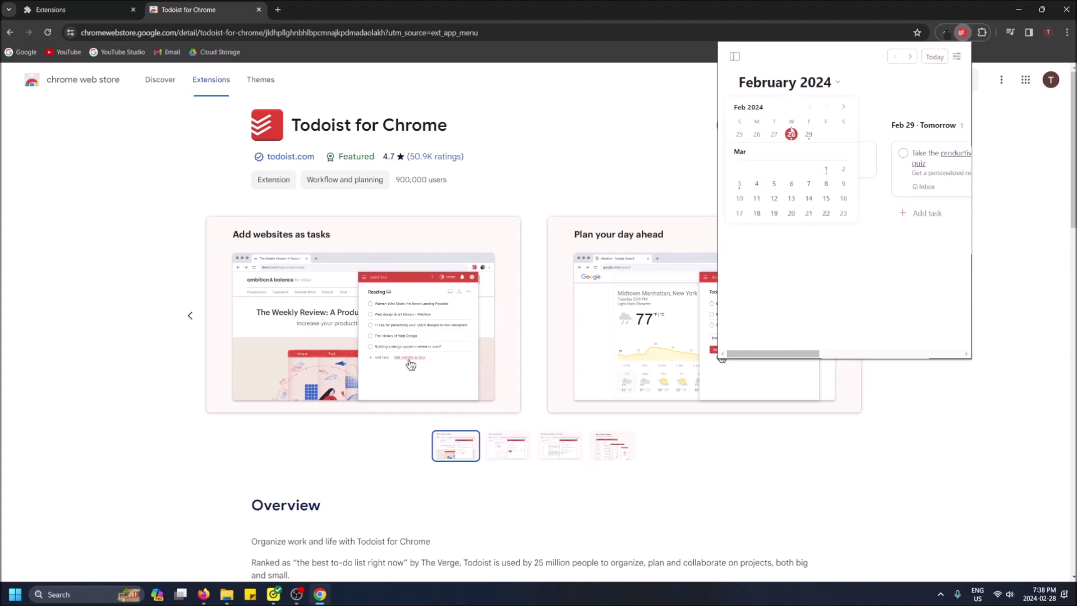
scroll(774, 185, "down", 3)
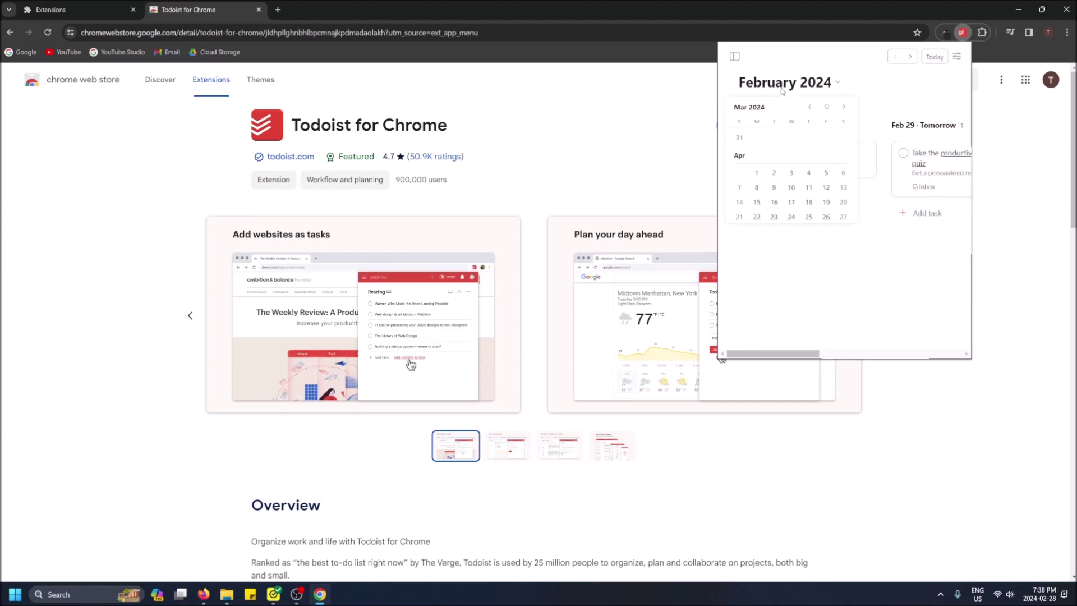
left_click(736, 59)
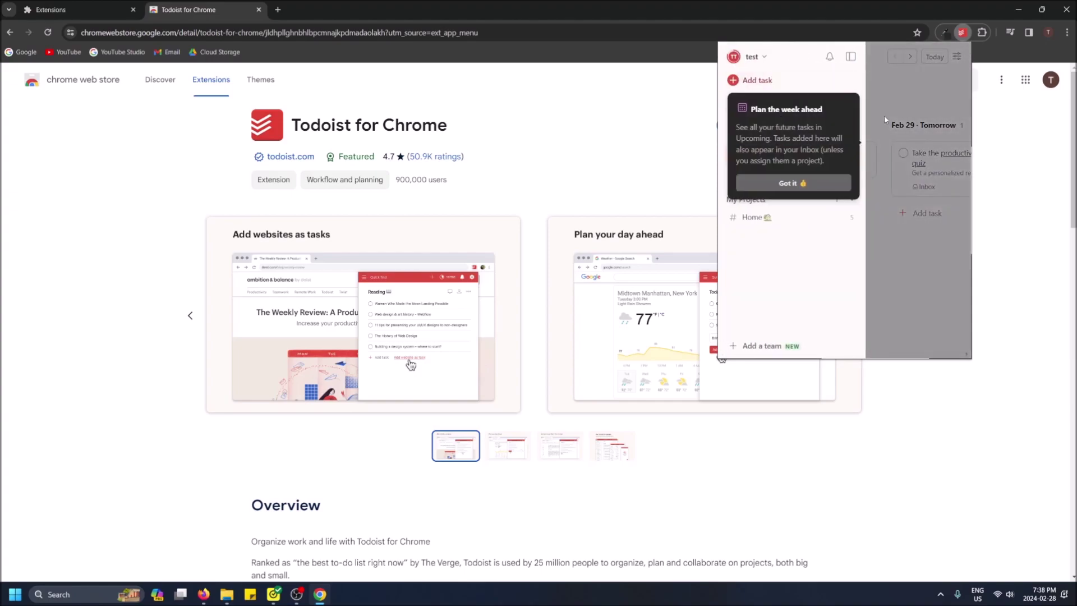
- Dismiss the 'Plan the week ahead' Upcoming tip with Got it
left_click(825, 185)
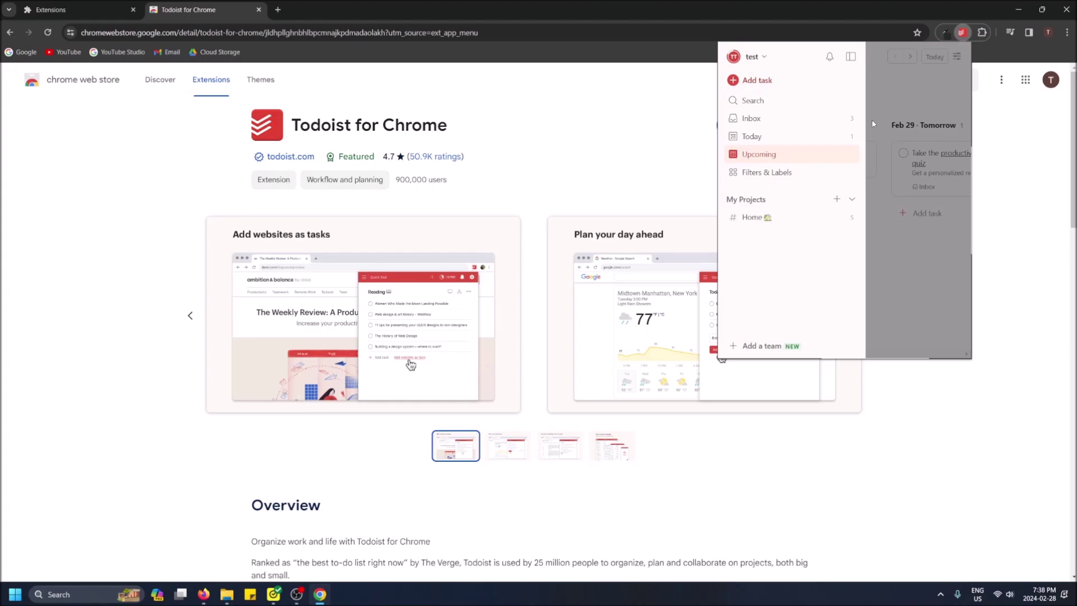